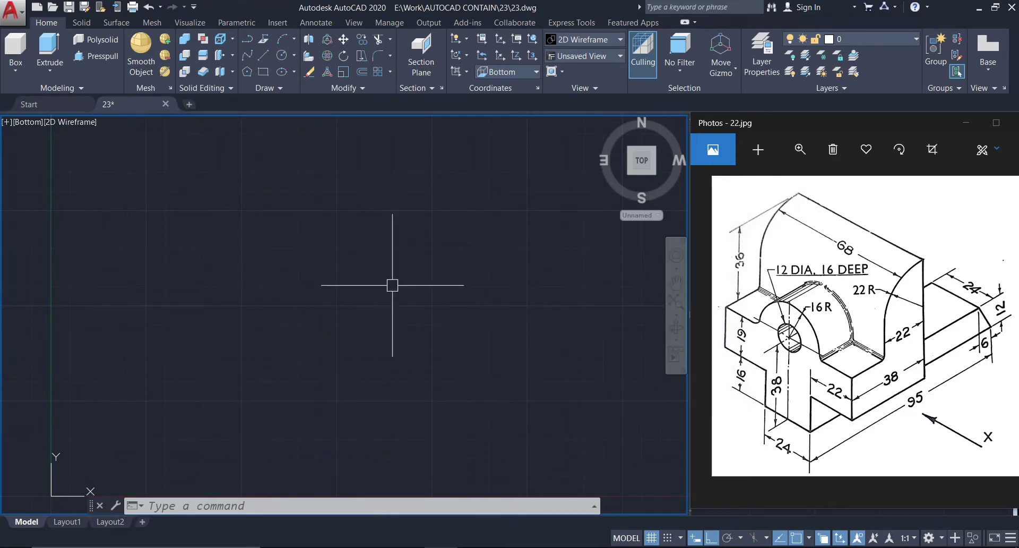
Step: Switch the viewport to the Front view
{"action": "left_click", "coordinate": [229, 288]}
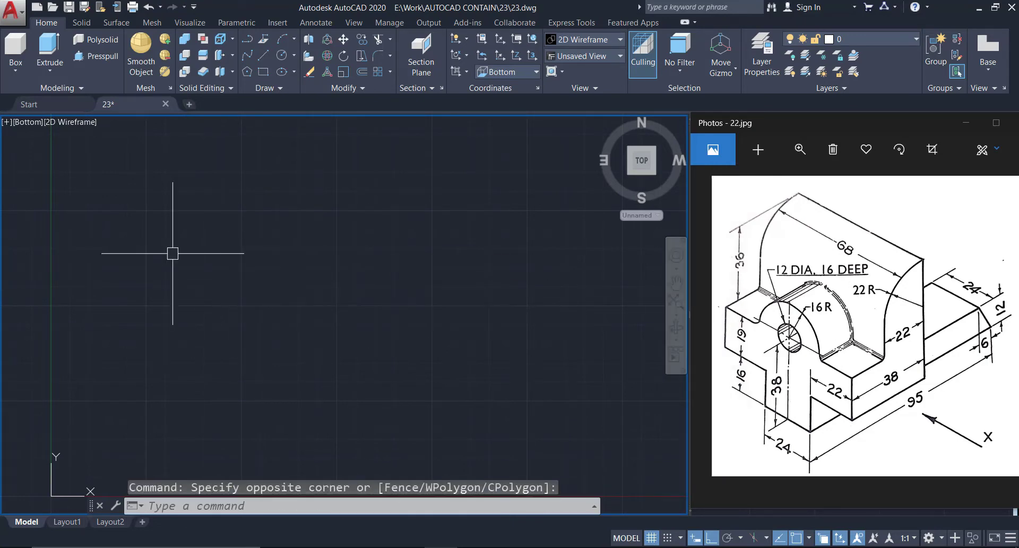
{"action": "left_click", "coordinate": [31, 122]}
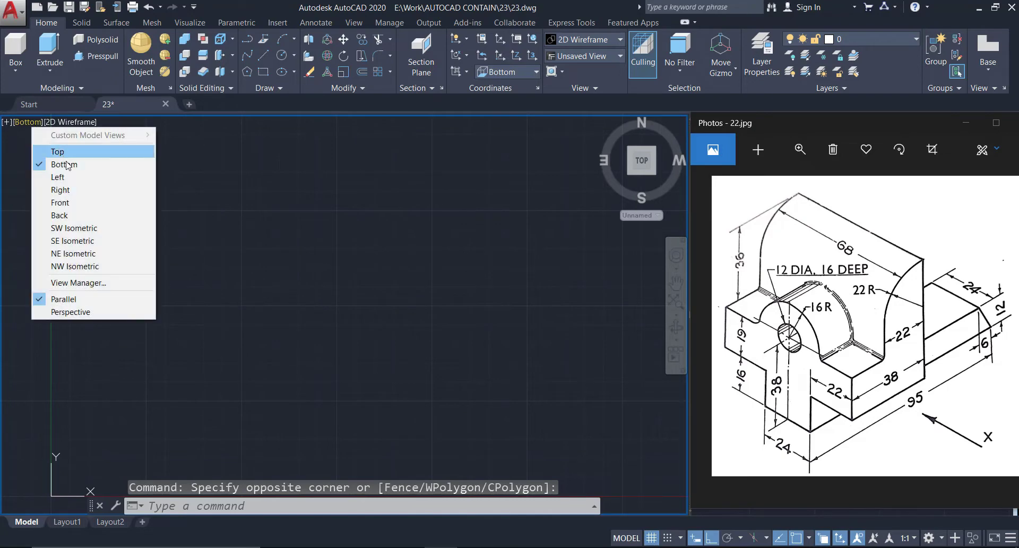
{"action": "left_click", "coordinate": [69, 203]}
Step: Start a polyline with a 22-unit top edge and a 55-unit downward edge
{"action": "type", "text": "PL"}
{"action": "key", "text": "Return"}
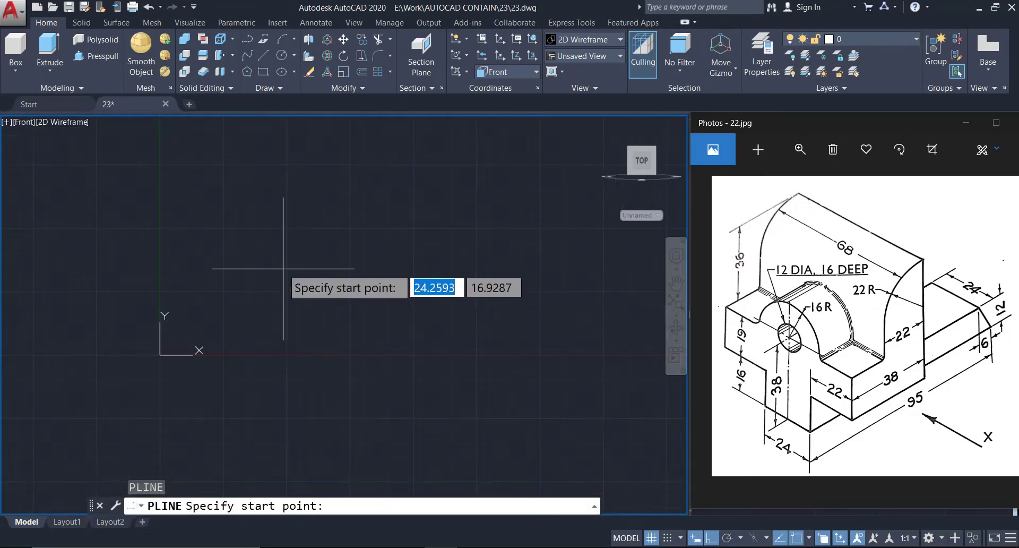
{"action": "left_click", "coordinate": [312, 190]}
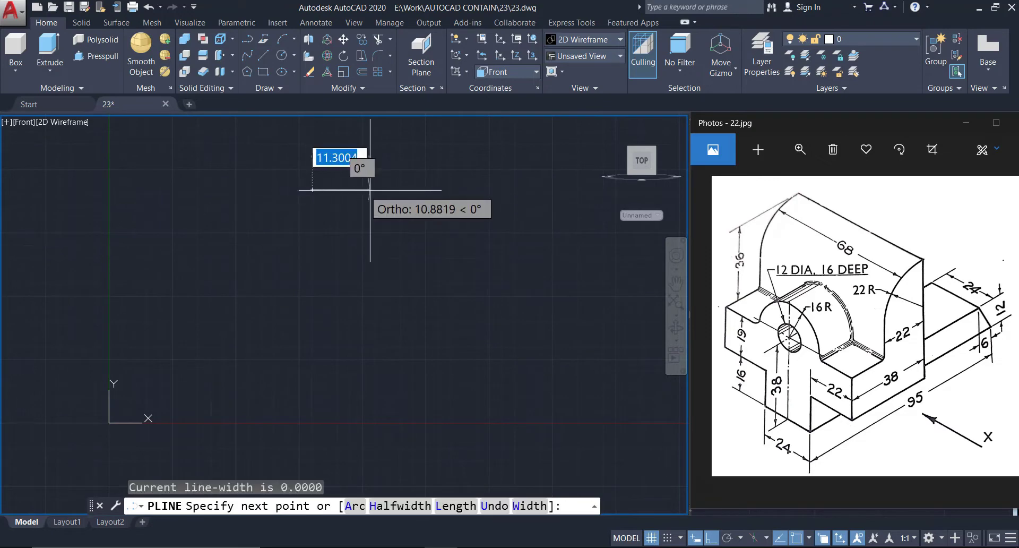
{"action": "type", "text": "22"}
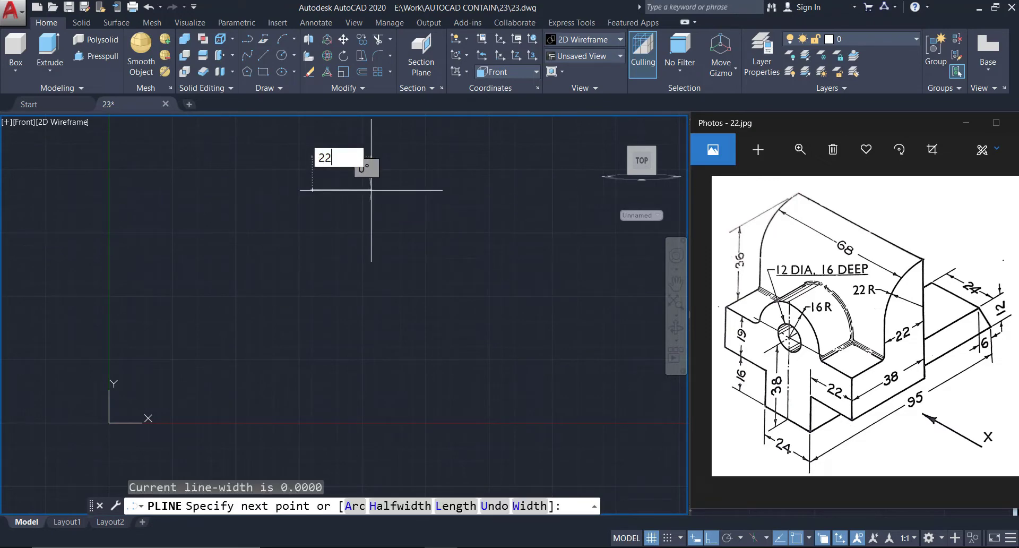
{"action": "key", "text": "Return"}
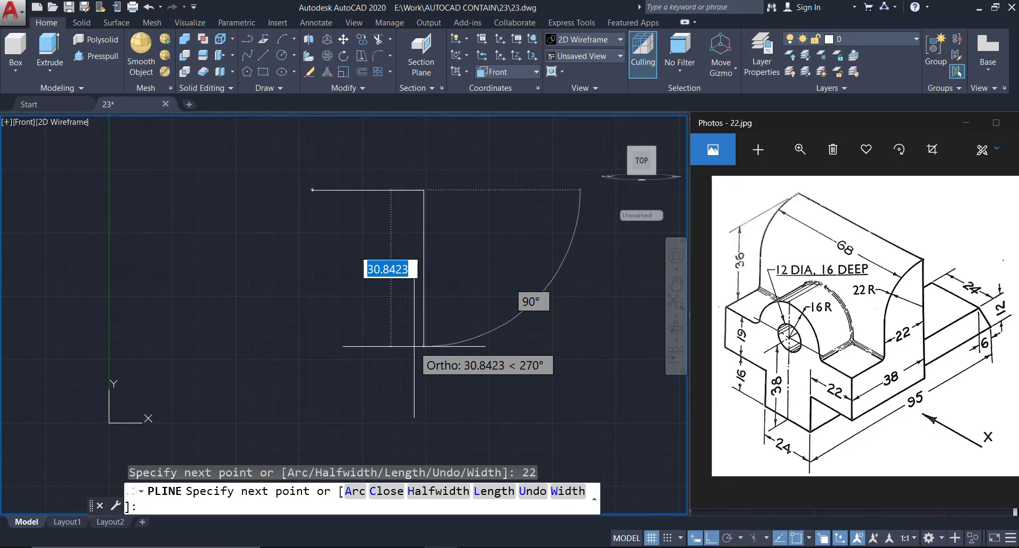
{"action": "type", "text": "55"}
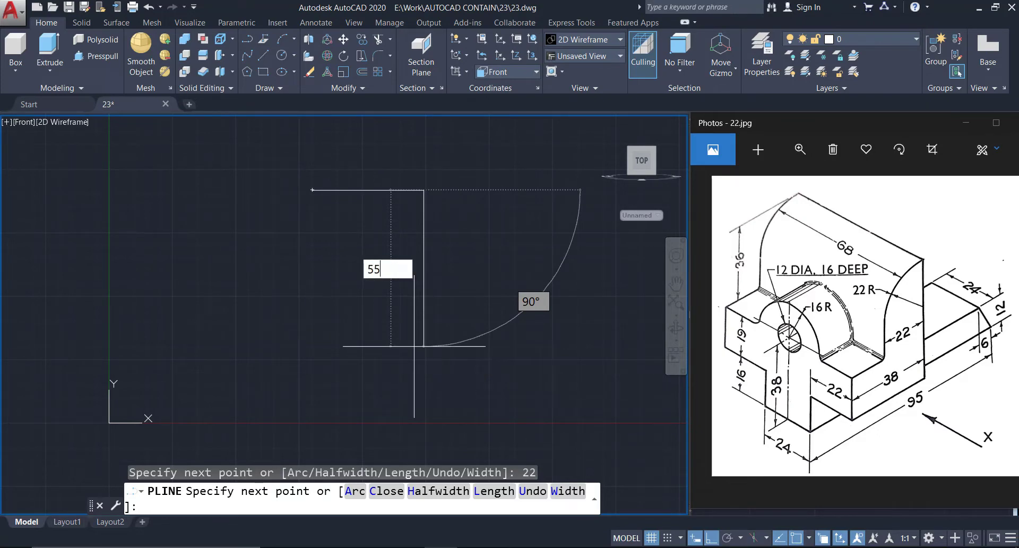
{"action": "key", "text": "Return"}
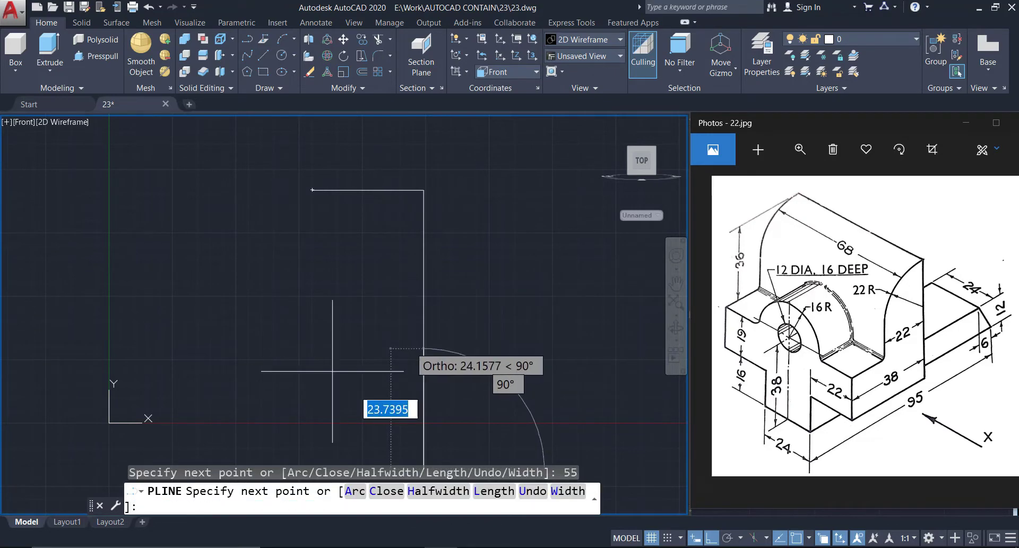
{"action": "scroll", "coordinate": [239, 384], "scroll_direction": "down", "scroll_amount": 2}
{"action": "scroll", "coordinate": [238, 384], "scroll_direction": "down", "scroll_amount": 1}
{"action": "scroll", "coordinate": [319, 425], "scroll_direction": "down", "scroll_amount": 3}
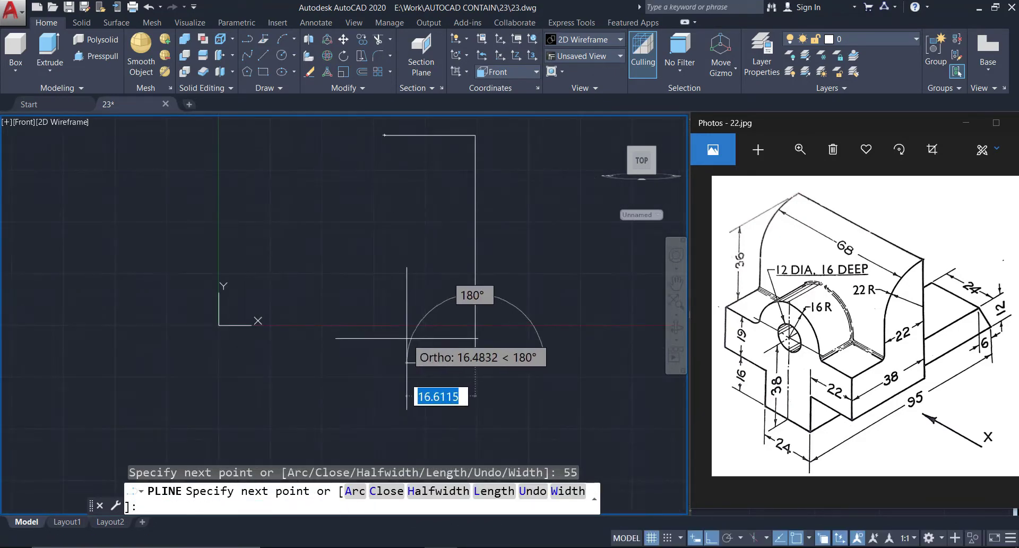
{"action": "scroll", "coordinate": [323, 488], "scroll_direction": "up", "scroll_amount": 1}
{"action": "scroll", "coordinate": [299, 367], "scroll_direction": "up", "scroll_amount": 2}
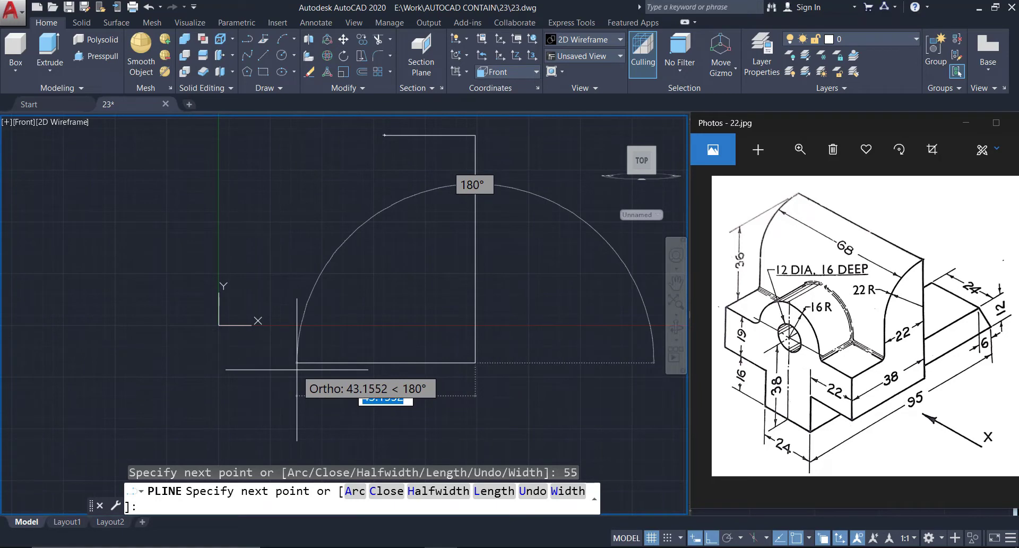
Step: Add the 38 and 19 edges and the inner step corner, then close the L-shaped outline
{"action": "type", "text": "38"}
{"action": "key", "text": "Return"}
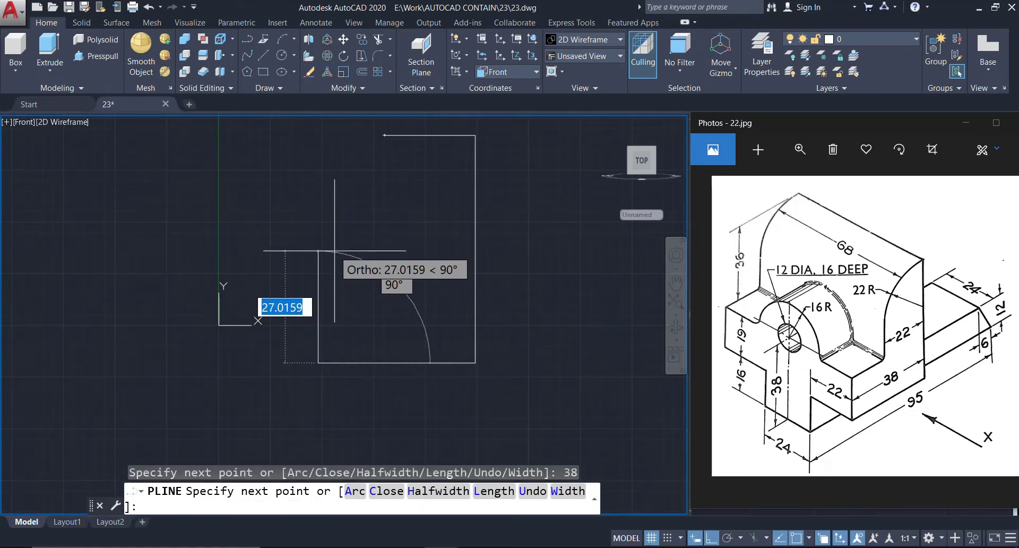
{"action": "type", "text": "19"}
{"action": "key", "text": "Return"}
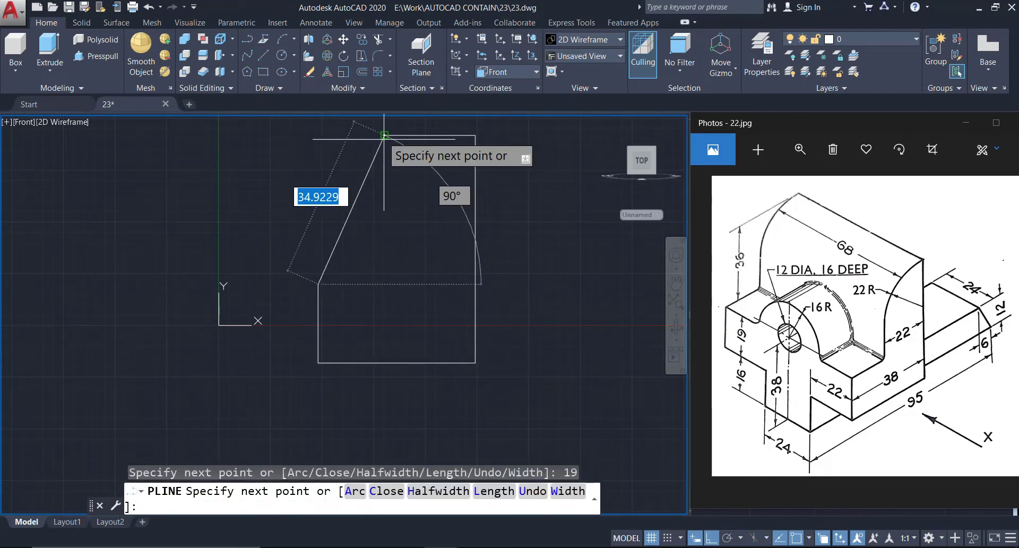
{"action": "left_click", "coordinate": [385, 284]}
{"action": "type", "text": "C"}
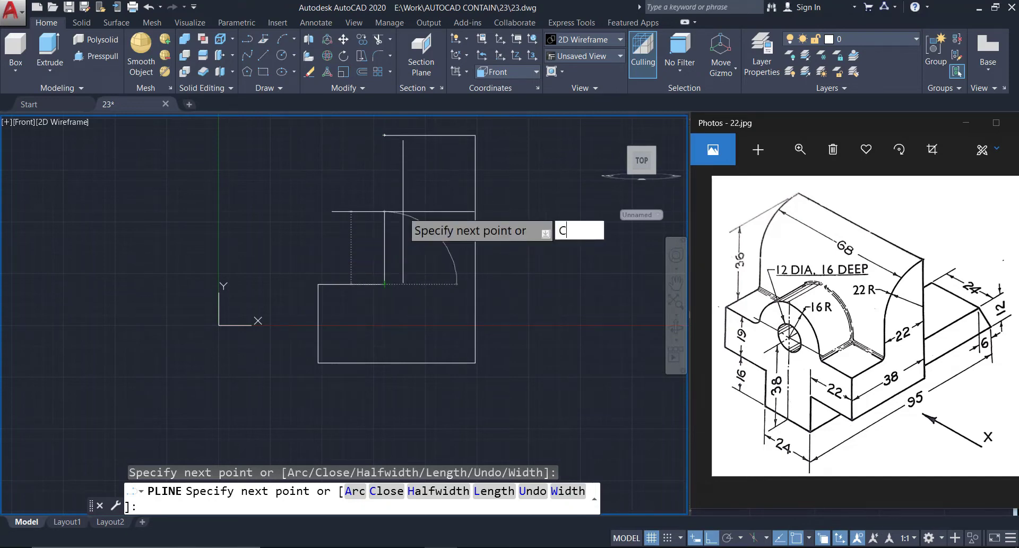
{"action": "key", "text": "Return"}
{"action": "mouse_move", "coordinate": [417, 207]}
{"action": "middle_mouse_down"}
{"action": "mouse_move", "coordinate": [404, 269]}
{"action": "mouse_move", "coordinate": [401, 246]}
{"action": "middle_mouse_up"}
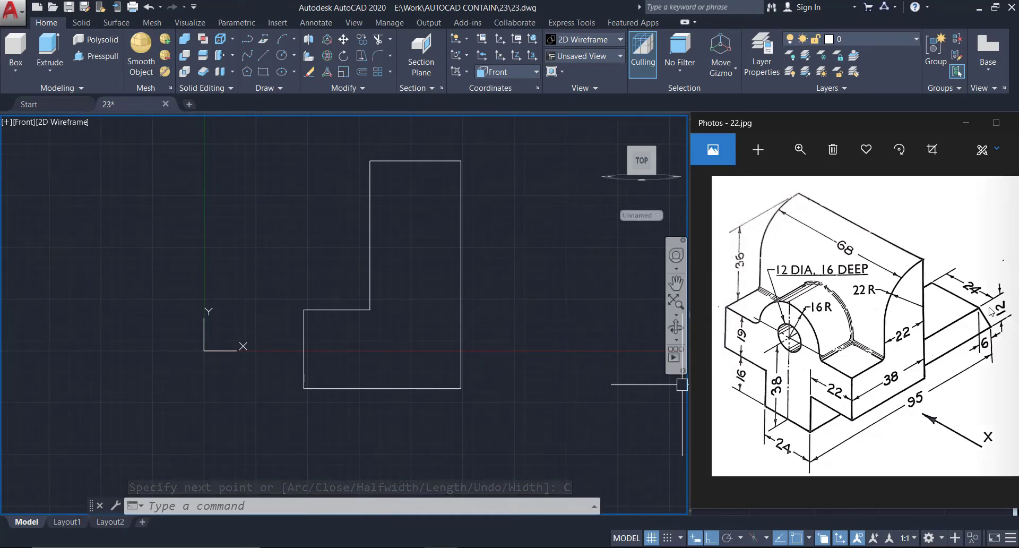
{"action": "middle_click_drag", "start_coordinate": [476, 387], "coordinate": [388, 360]}
Step: Start a polyline along the L-shape's bottom edge, then go 4 units down
{"action": "type", "text": "PL"}
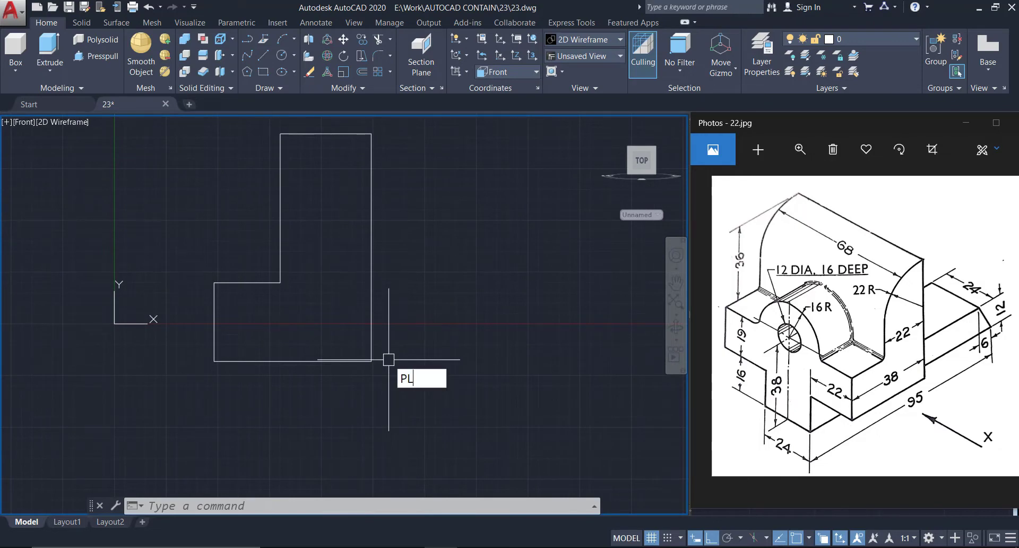
{"action": "key", "text": "Return"}
{"action": "middle_click_drag", "start_coordinate": [406, 369], "coordinate": [385, 318]}
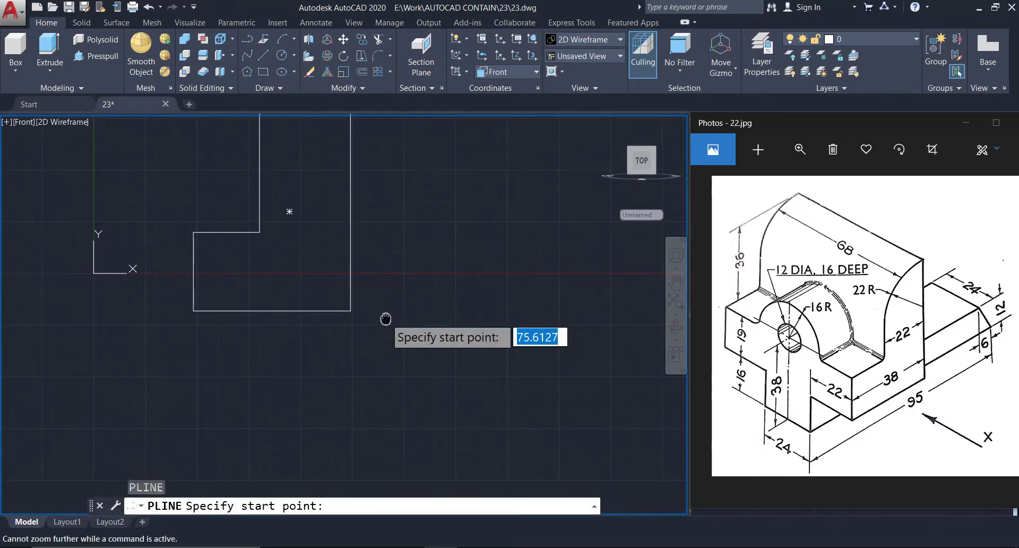
{"action": "left_click", "coordinate": [193, 310]}
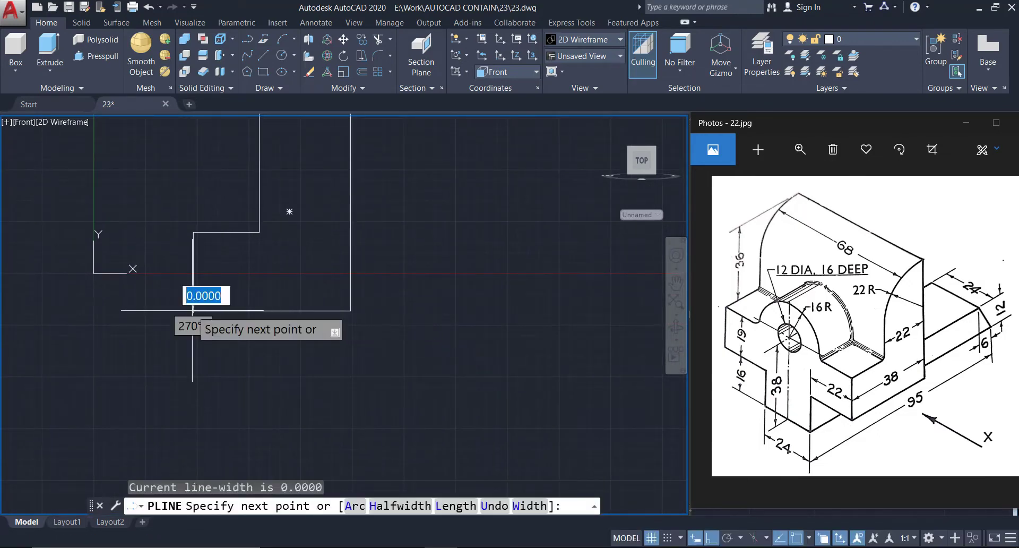
{"action": "left_click", "coordinate": [350, 311]}
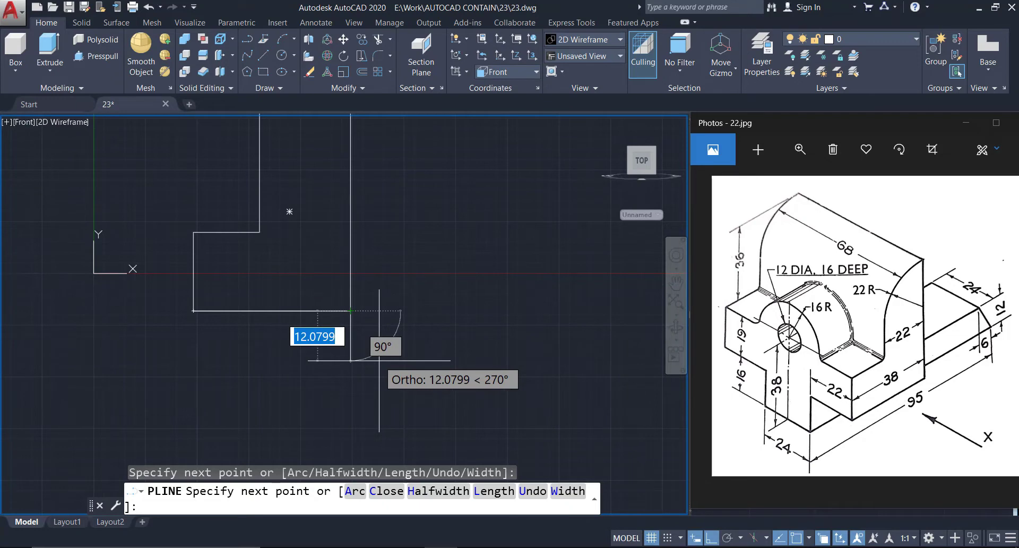
{"action": "type", "text": "4"}
{"action": "key", "text": "Return"}
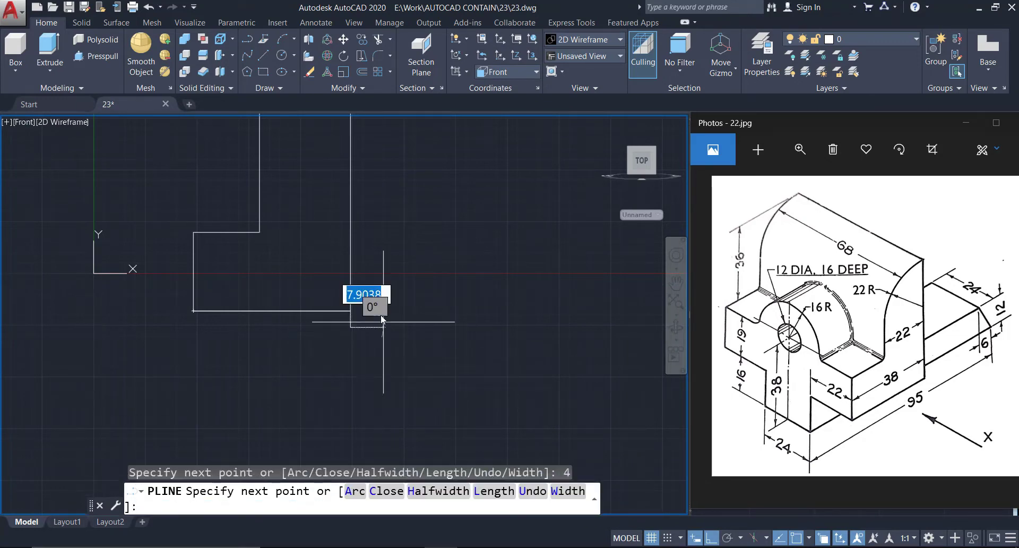
{"action": "middle_click_drag", "start_coordinate": [527, 318], "coordinate": [502, 324]}
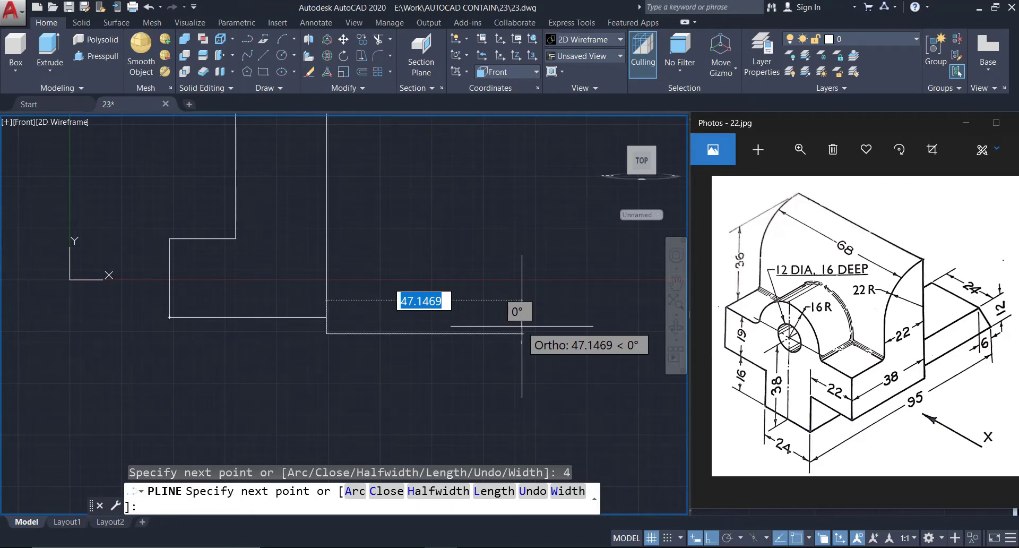
Step: Add the 57 and 12 edges and the 95-unit bottom edge, and close the base outline
{"action": "type", "text": "57"}
{"action": "key", "text": "Return"}
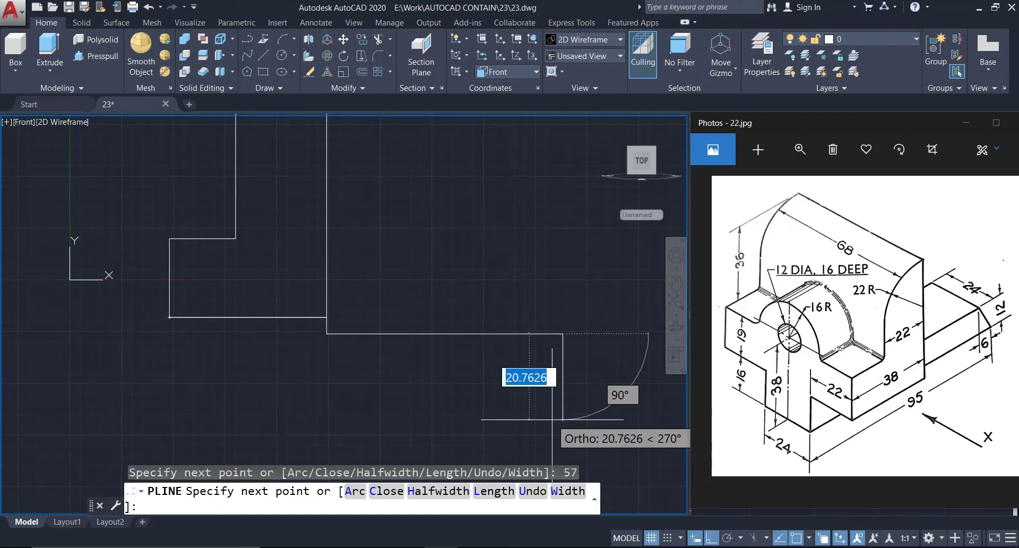
{"action": "type", "text": "12"}
{"action": "key", "text": "Return"}
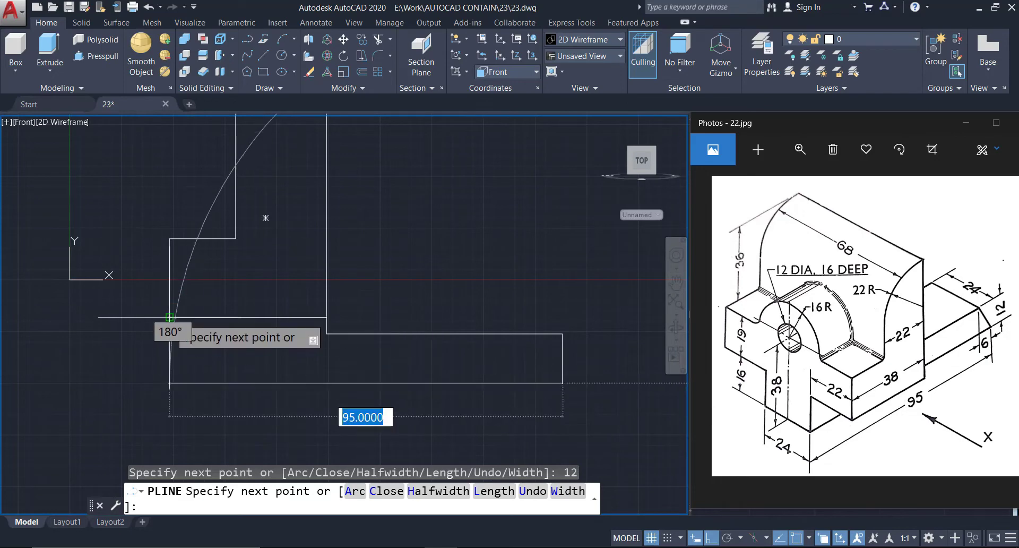
{"action": "left_click", "coordinate": [170, 383]}
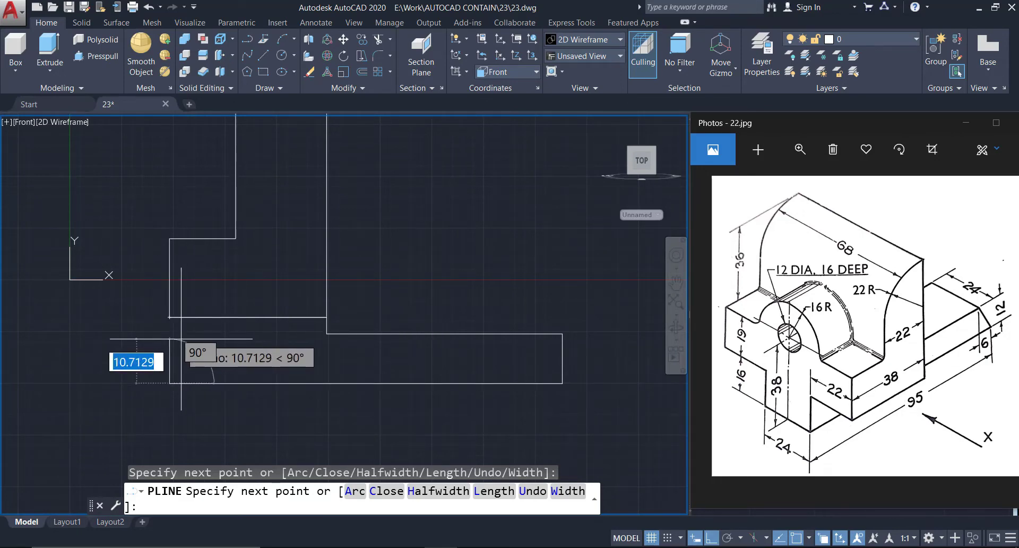
{"action": "type", "text": "c"}
{"action": "key", "text": "Return"}
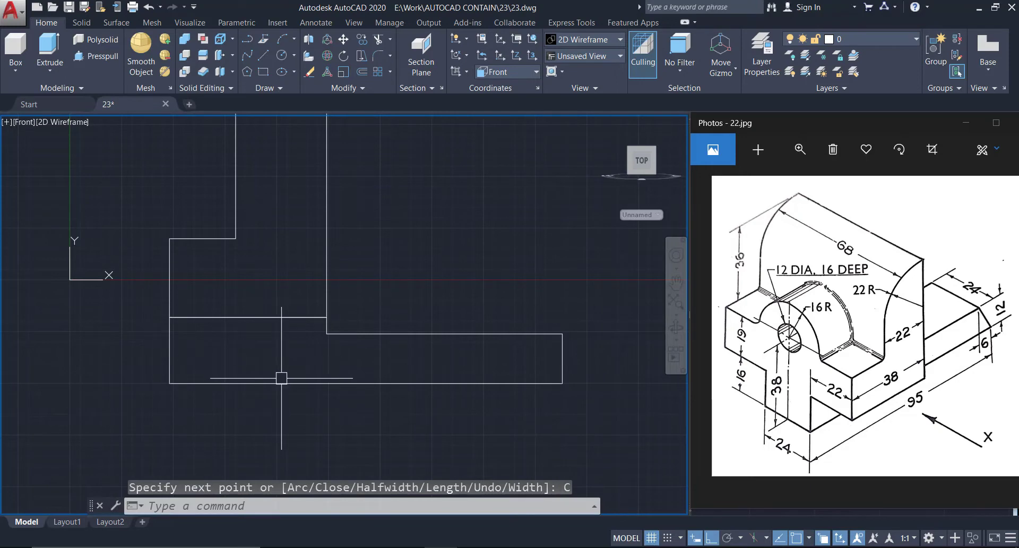
{"action": "left_click", "coordinate": [282, 378]}
{"action": "key", "text": "Escape"}
{"action": "scroll", "coordinate": [654, 296], "scroll_direction": "up", "scroll_amount": 2}
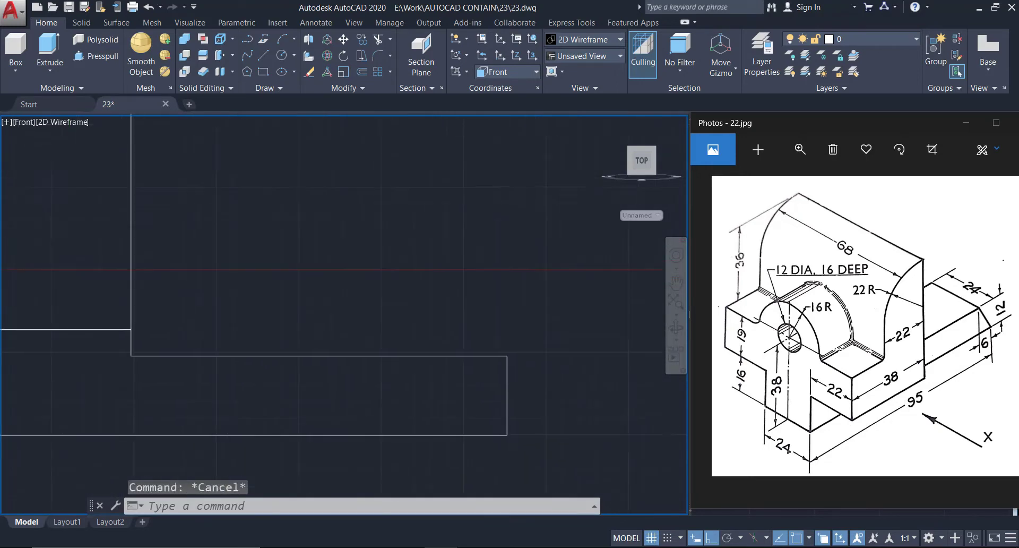
{"action": "mouse_move", "coordinate": [1008, 319]}
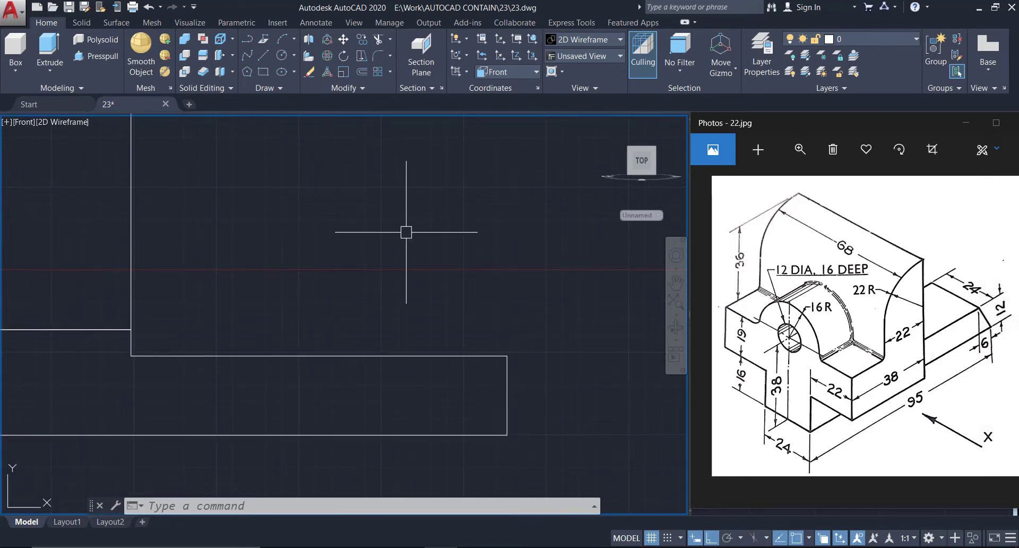
Step: Chamfer the base outline's top-right corner using distances 12 and 6
{"action": "type", "text": "ca"}
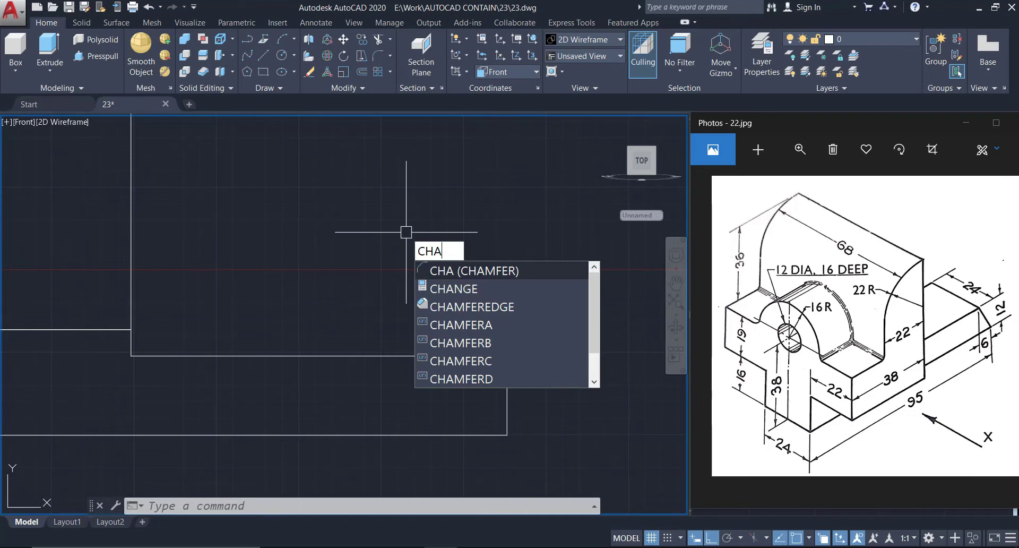
{"action": "key", "text": "Return"}
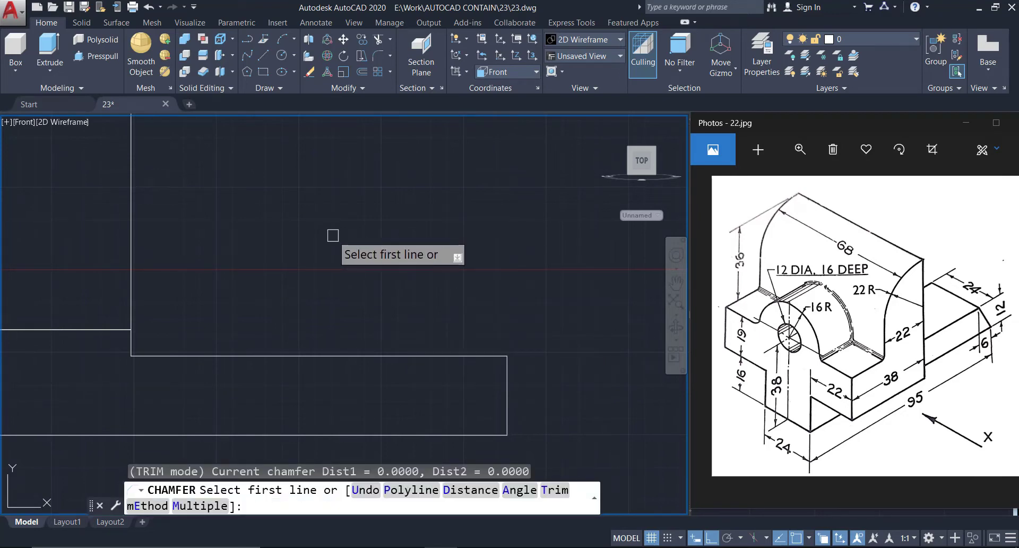
{"action": "type", "text": "d"}
{"action": "key", "text": "Return"}
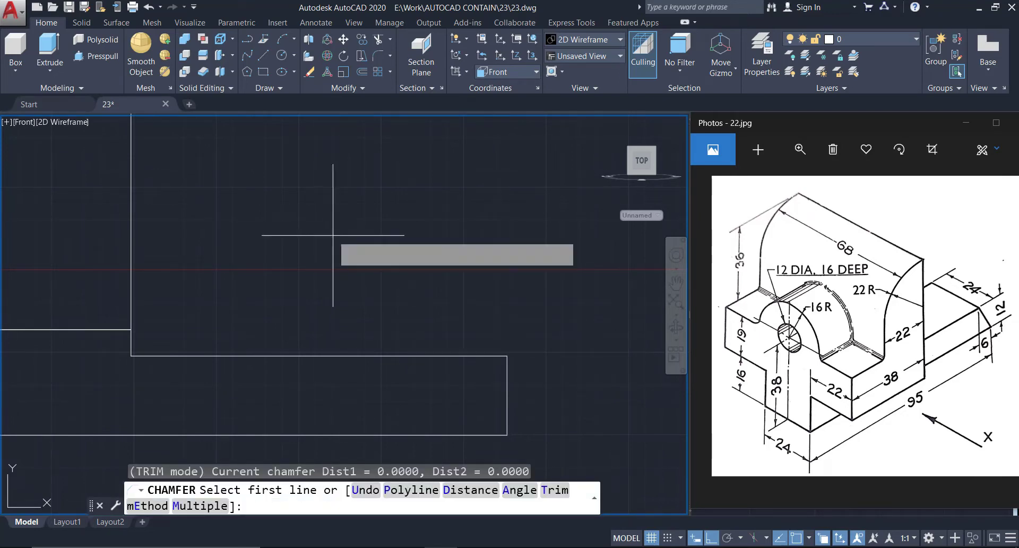
{"action": "type", "text": "12"}
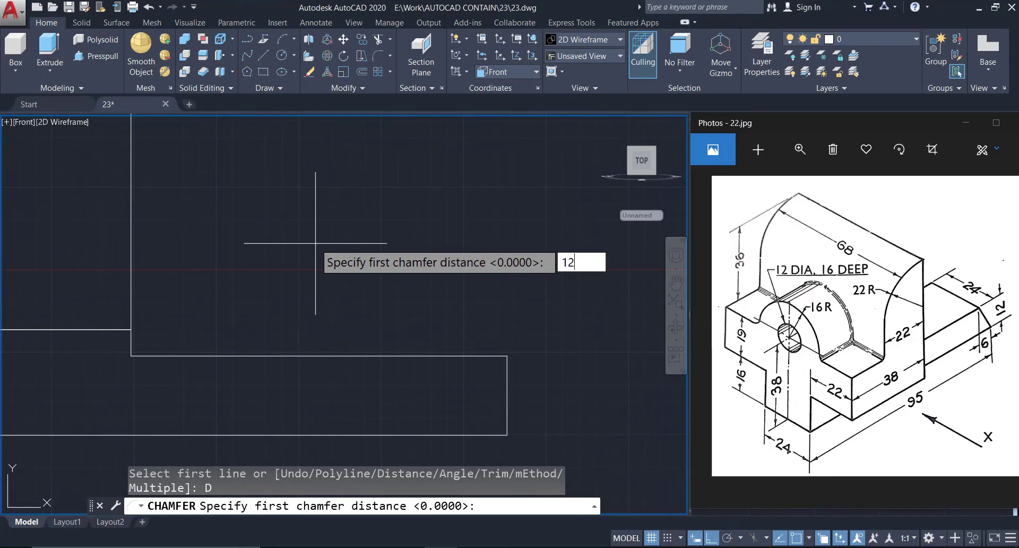
{"action": "key", "text": "Return"}
{"action": "type", "text": "6"}
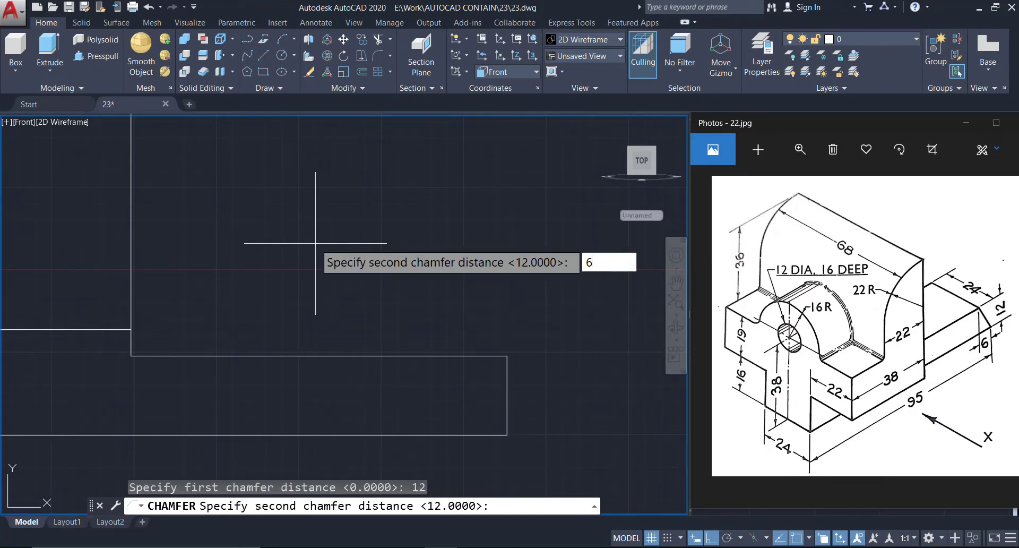
{"action": "key", "text": "Return"}
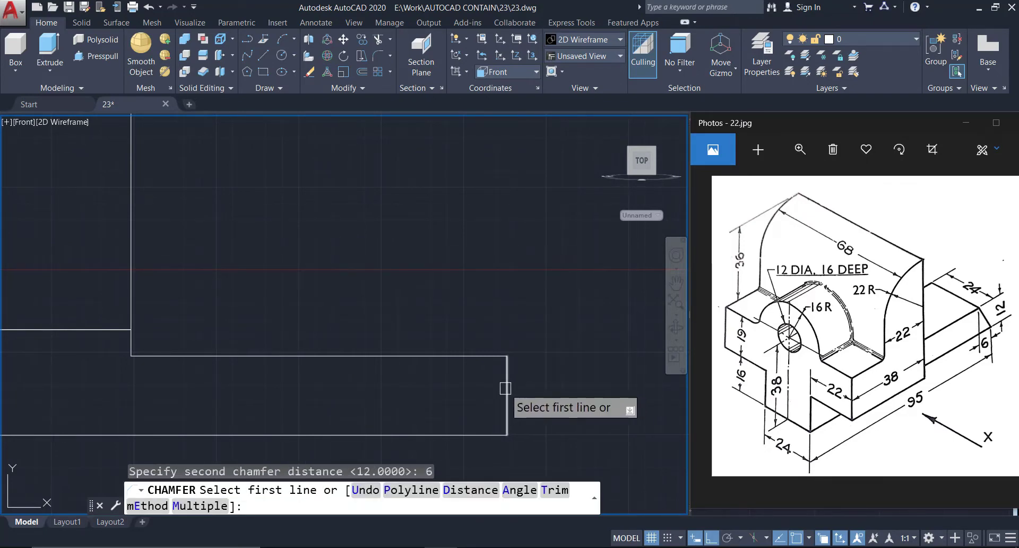
{"action": "left_click", "coordinate": [505, 388]}
{"action": "left_click", "coordinate": [478, 358]}
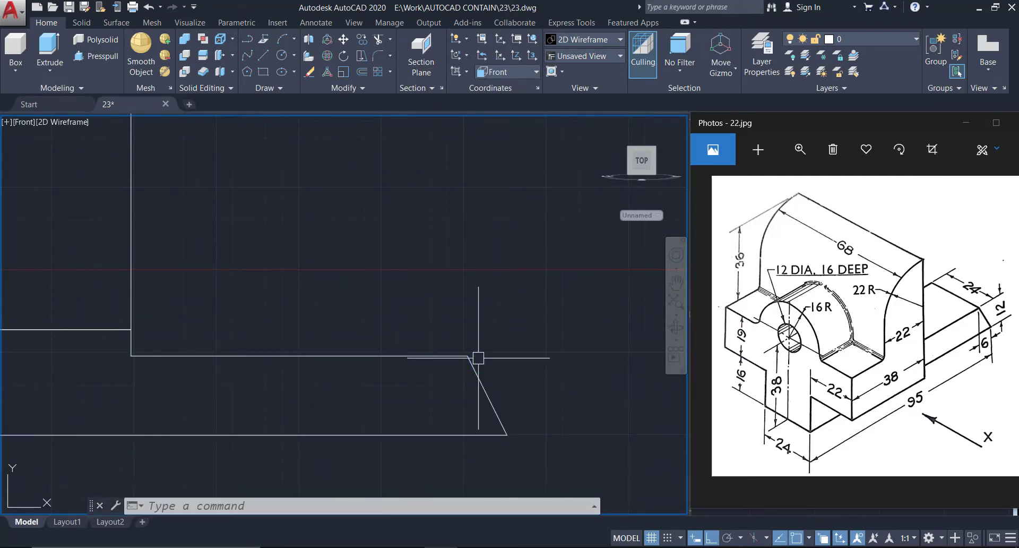
{"action": "scroll", "coordinate": [485, 318], "scroll_direction": "down", "scroll_amount": 2}
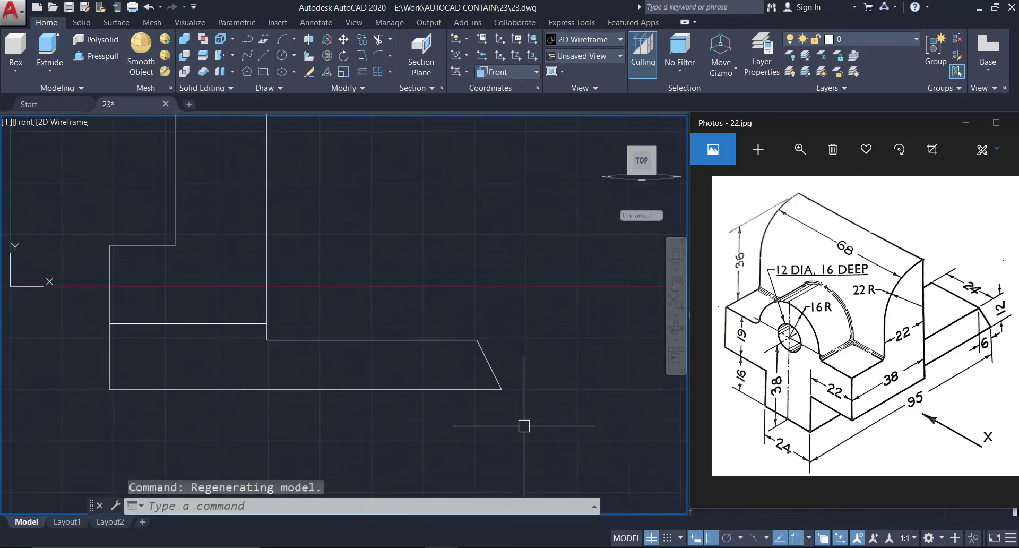
{"action": "scroll", "coordinate": [523, 425], "scroll_direction": "down", "scroll_amount": 1}
{"action": "scroll", "coordinate": [457, 335], "scroll_direction": "down", "scroll_amount": 1}
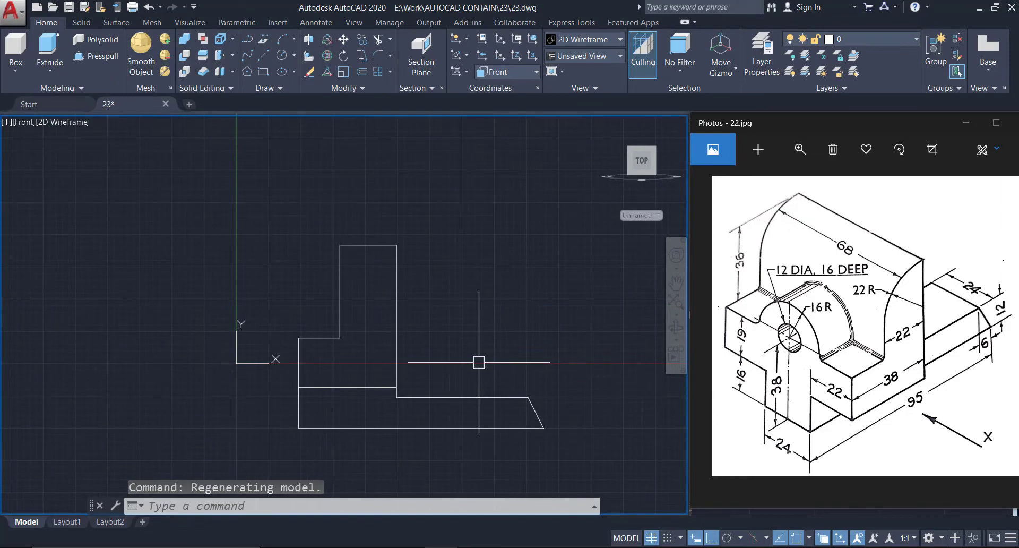
{"action": "scroll", "coordinate": [463, 354], "scroll_direction": "up", "scroll_amount": 1}
{"action": "scroll", "coordinate": [494, 350], "scroll_direction": "up", "scroll_amount": 1}
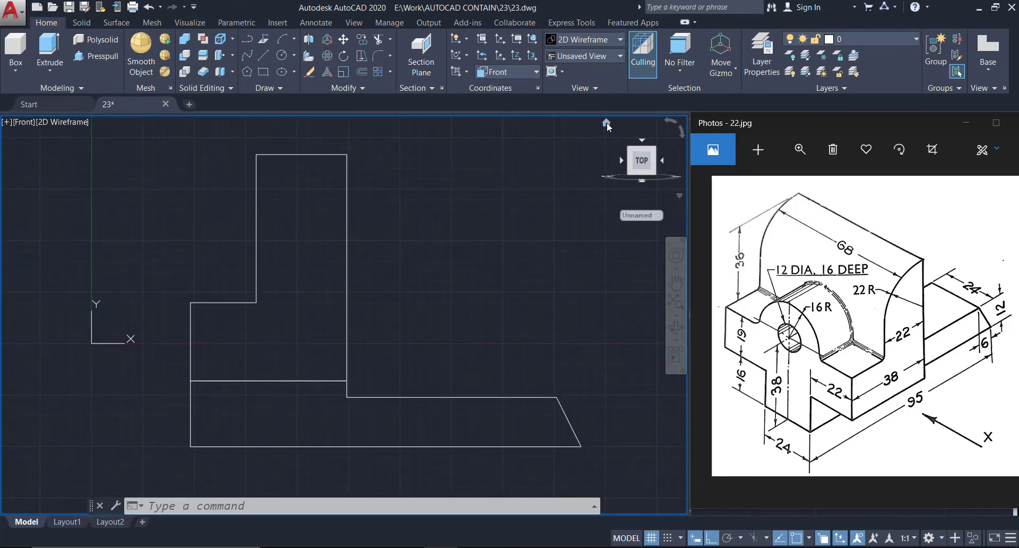
Step: Switch to the isometric home view and recentre the profile
{"action": "left_click", "coordinate": [607, 123]}
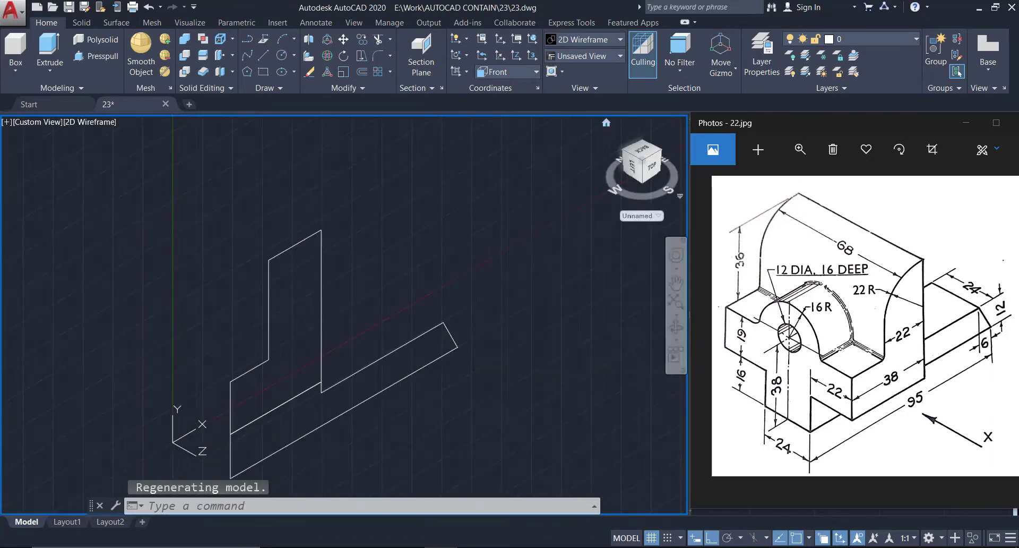
{"action": "middle_click_drag", "start_coordinate": [381, 378], "coordinate": [415, 319]}
{"action": "middle_click_drag", "start_coordinate": [366, 315], "coordinate": [374, 319]}
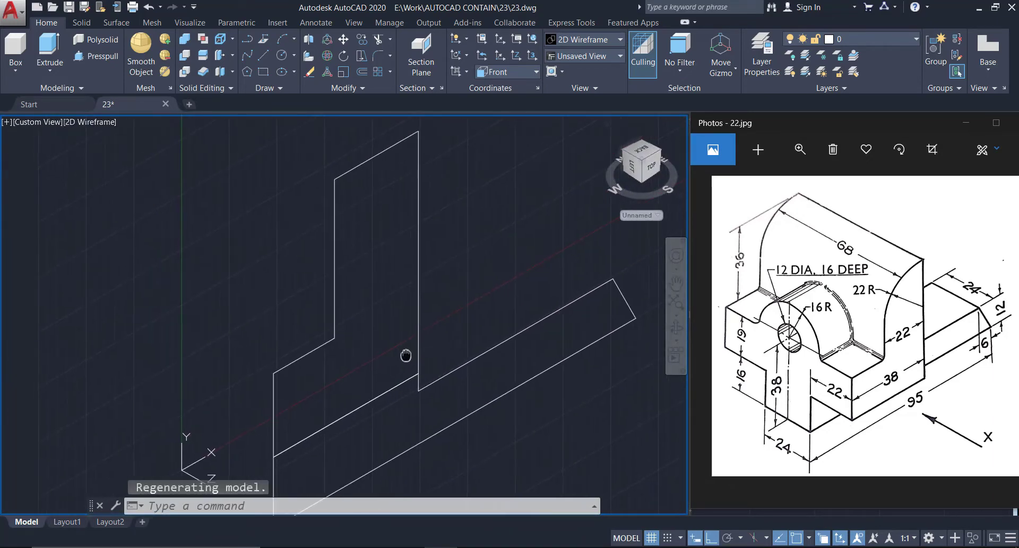
{"action": "scroll", "coordinate": [402, 341], "scroll_direction": "down", "scroll_amount": 3}
{"action": "scroll", "coordinate": [353, 284], "scroll_direction": "up", "scroll_amount": 2}
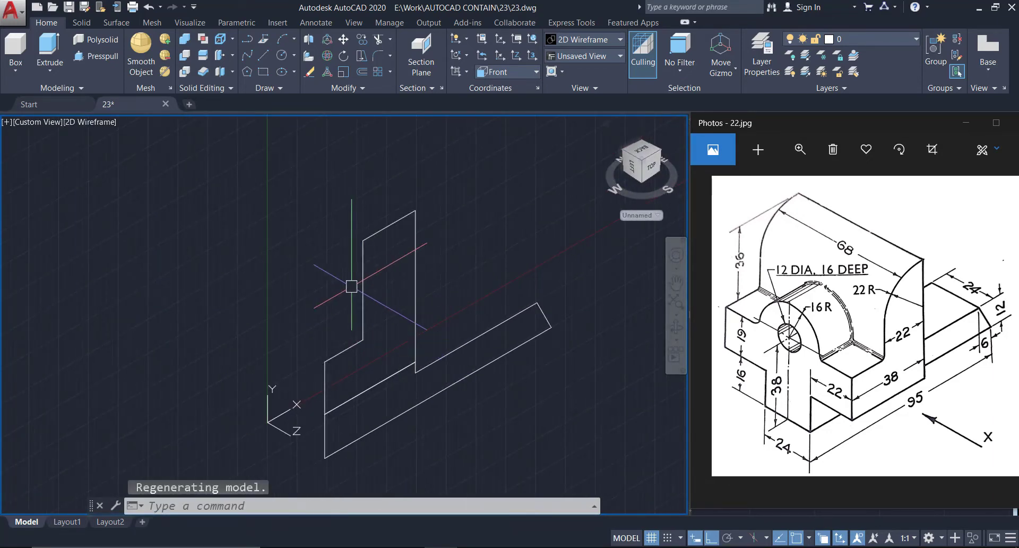
Step: Set the viewport visual style to Shaded with edges
{"action": "left_click", "coordinate": [100, 122]}
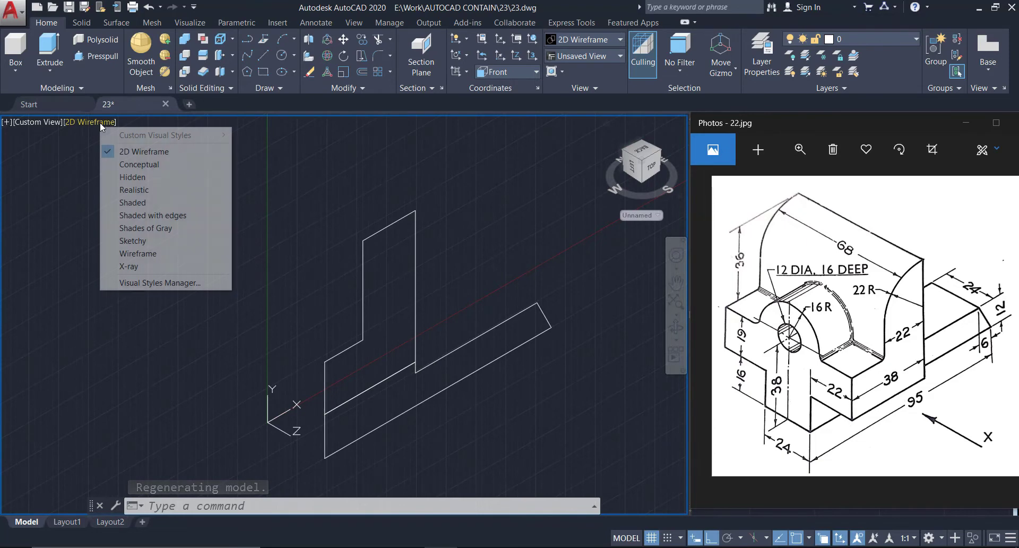
{"action": "left_click", "coordinate": [165, 215]}
{"action": "middle_click_drag", "start_coordinate": [336, 285], "coordinate": [357, 273]}
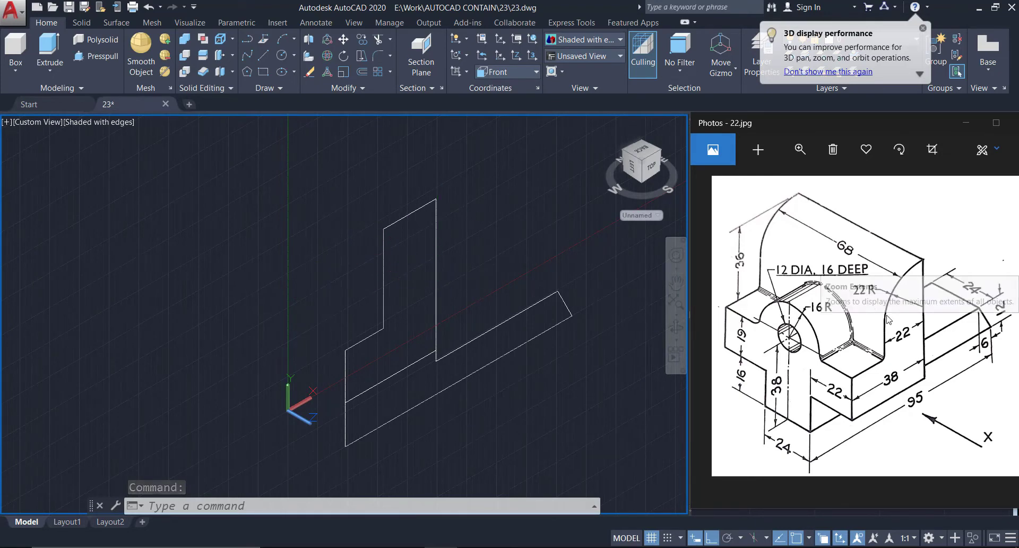
{"action": "scroll", "coordinate": [419, 228], "scroll_direction": "up", "scroll_amount": 2}
{"action": "type", "text": "F"}
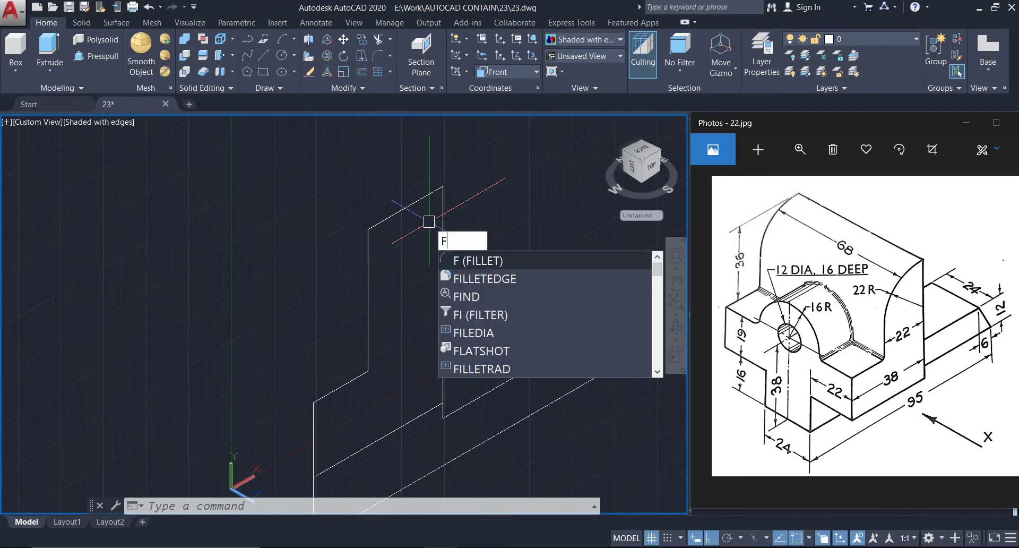
Step: Fillet the corner between the upright's top and left edges with radius 22
{"action": "key", "text": "Return"}
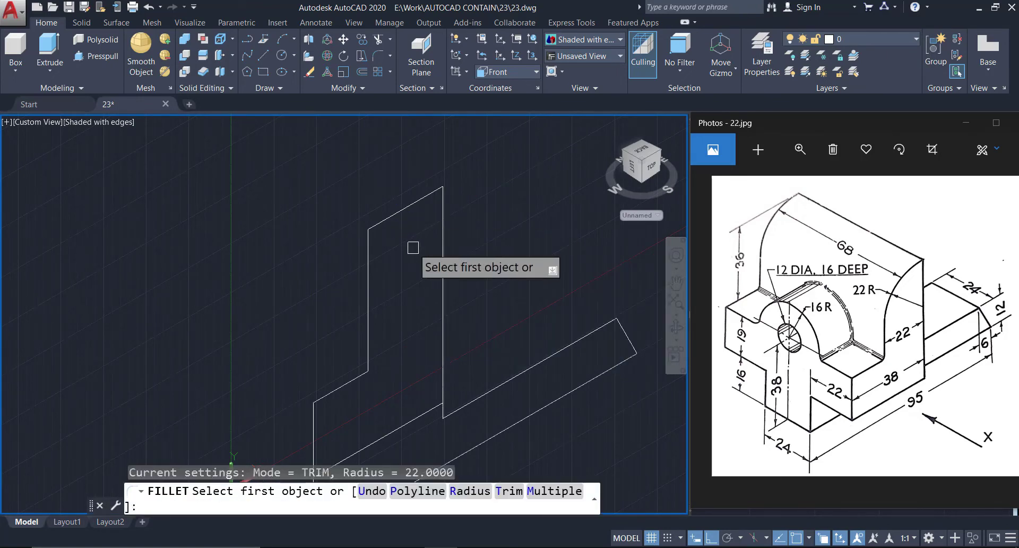
{"action": "type", "text": "R"}
{"action": "key", "text": "Return"}
{"action": "type", "text": "22"}
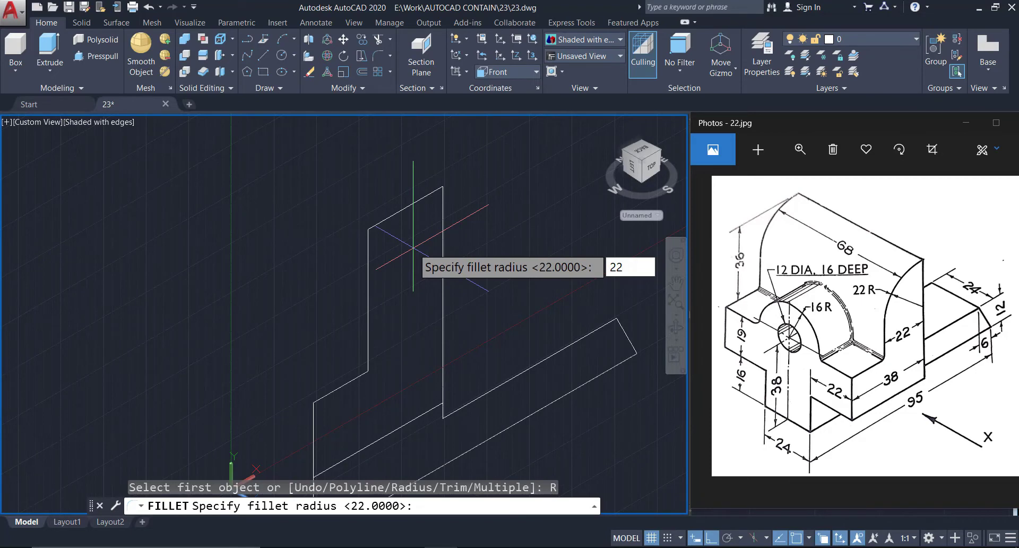
{"action": "key", "text": "Return"}
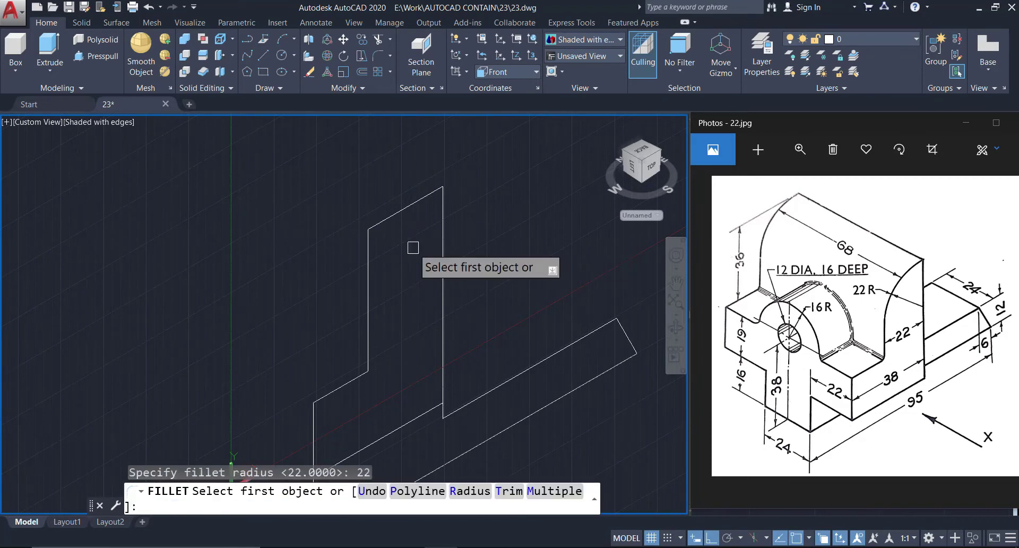
{"action": "left_click", "coordinate": [390, 219]}
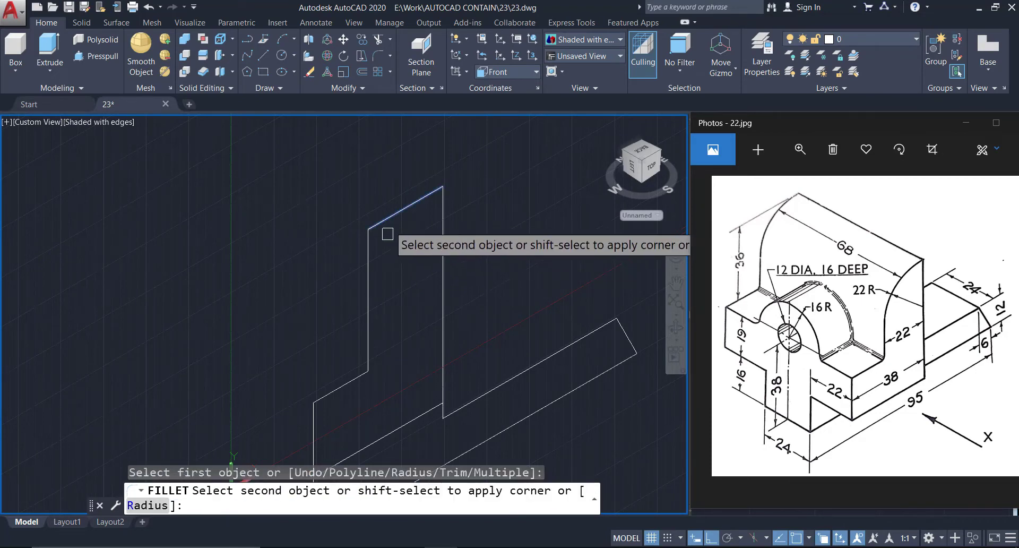
{"action": "left_click", "coordinate": [370, 290]}
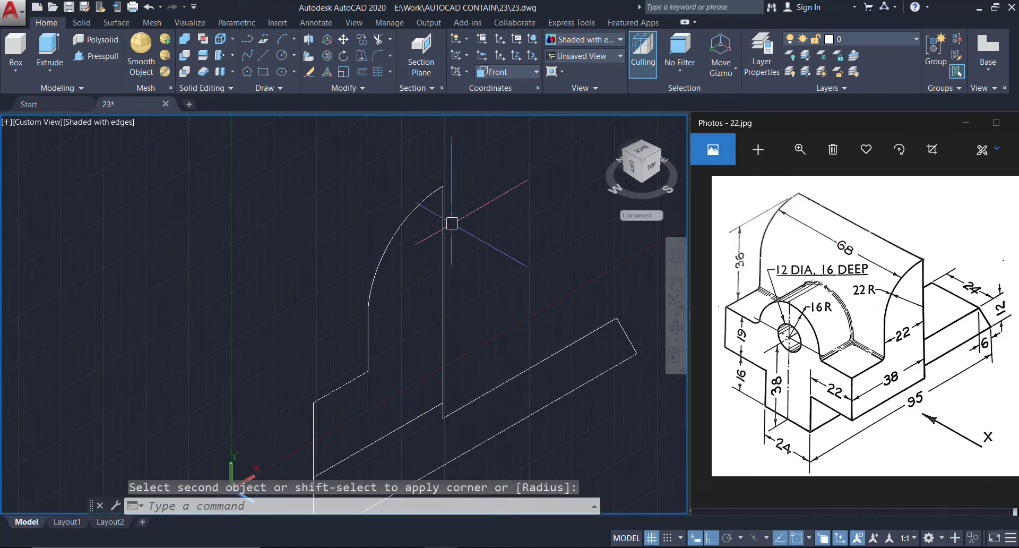
{"action": "scroll", "coordinate": [401, 249], "scroll_direction": "down", "scroll_amount": 3}
{"action": "type", "text": "EXT"}
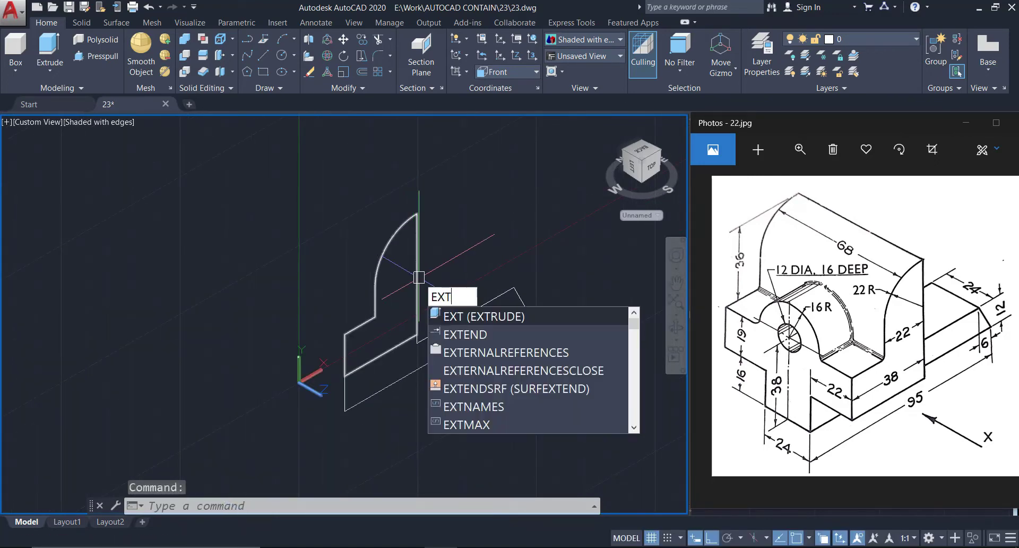
Step: Extrude the L-shaped upright profile 68 units
{"action": "key", "text": "Return"}
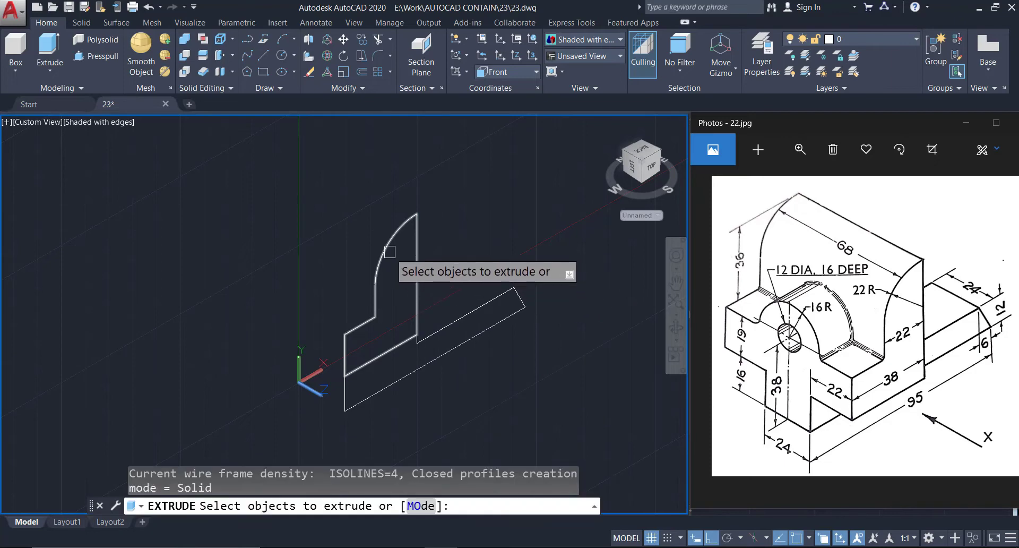
{"action": "left_click", "coordinate": [385, 250]}
{"action": "key", "text": "Return"}
{"action": "type", "text": "68"}
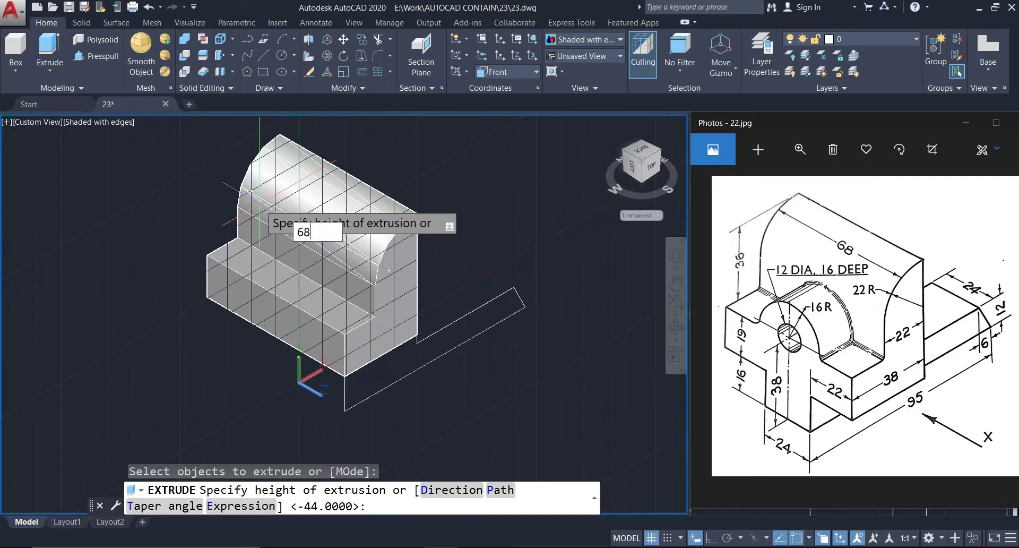
{"action": "key", "text": "Return"}
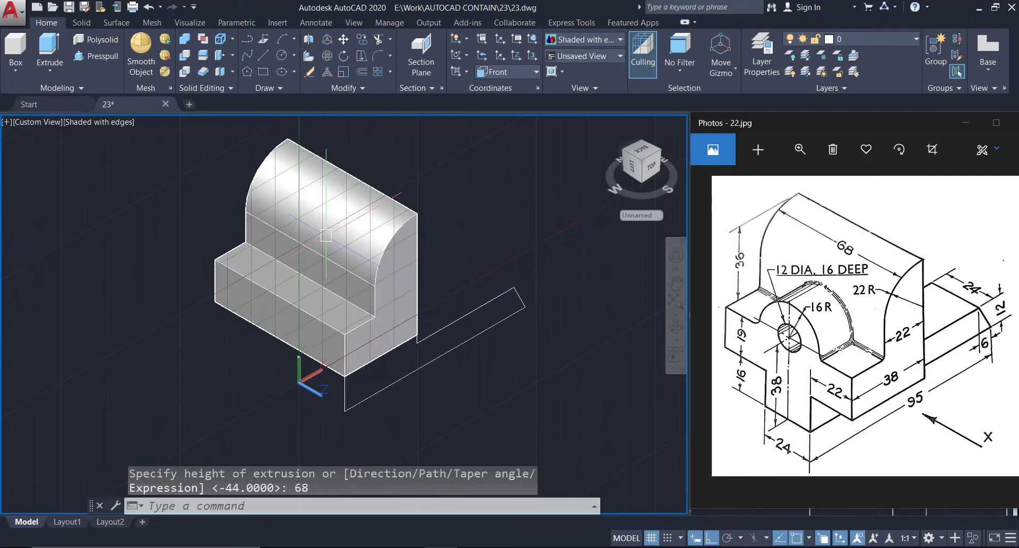
{"action": "middle_click_drag", "start_coordinate": [444, 312], "coordinate": [441, 296]}
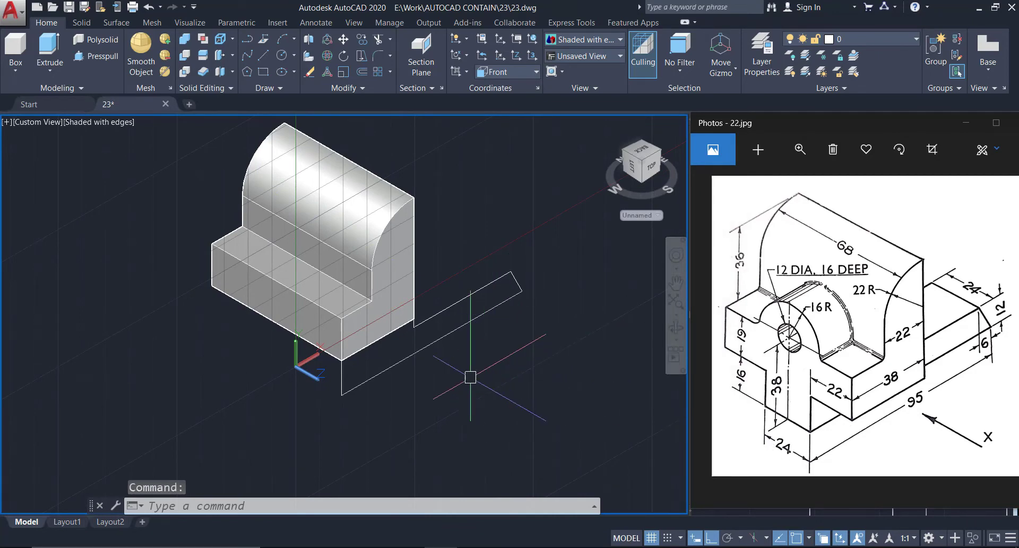
{"action": "type", "text": "EXT"}
Step: Extrude the chamfered base profile 24 units
{"action": "key", "text": "Return"}
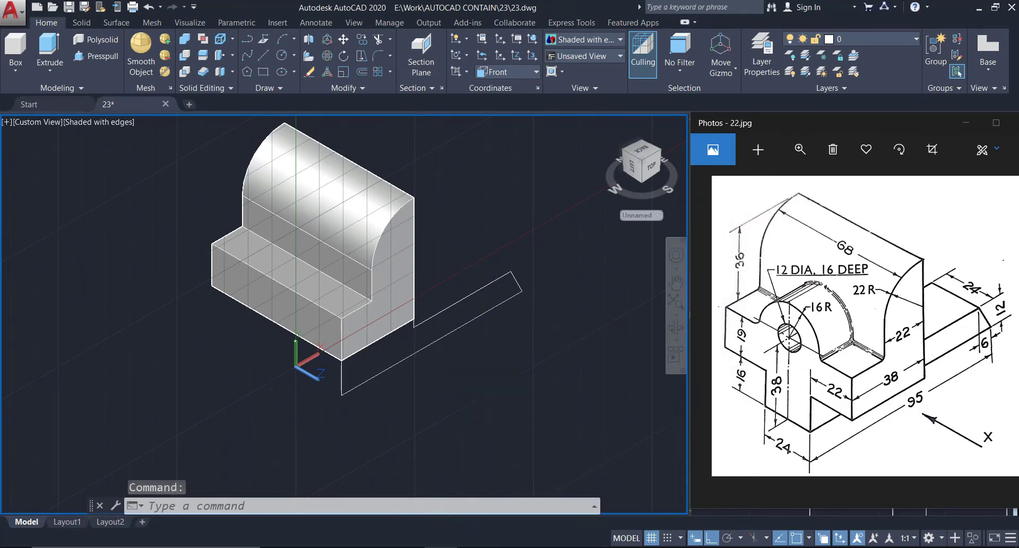
{"action": "left_click", "coordinate": [417, 359]}
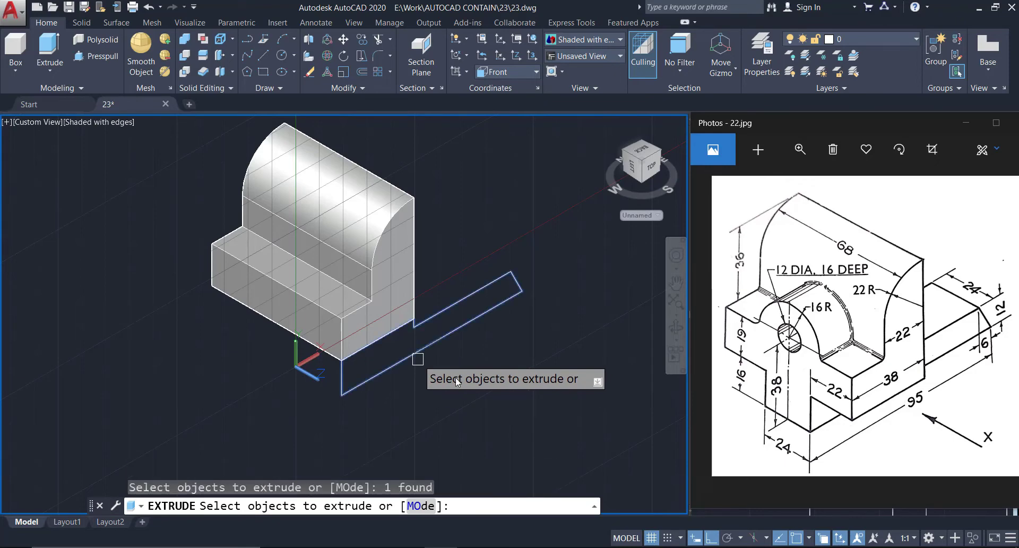
{"action": "key", "text": "Return"}
{"action": "type", "text": "24"}
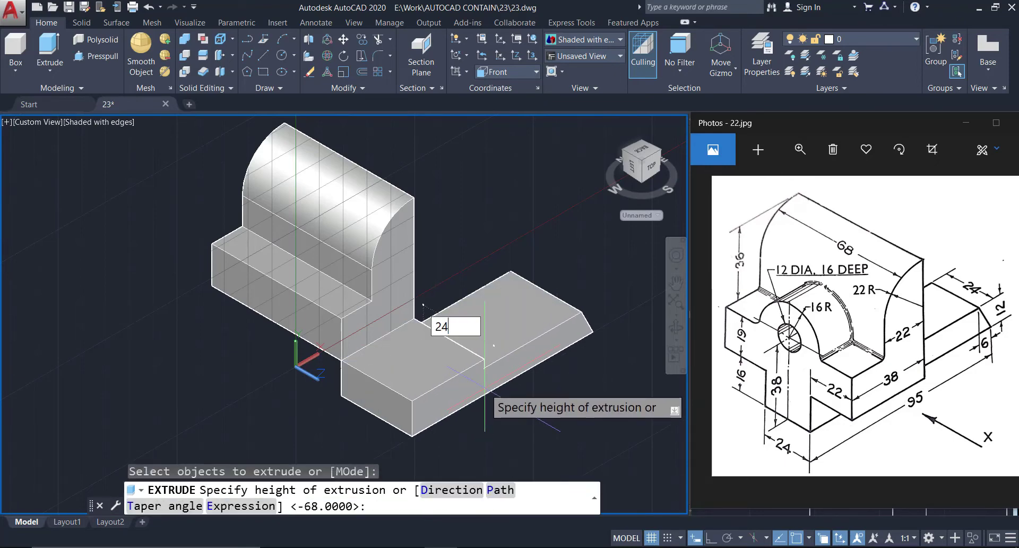
{"action": "key", "text": "Return"}
{"action": "middle_click_drag", "start_coordinate": [463, 389], "coordinate": [507, 370]}
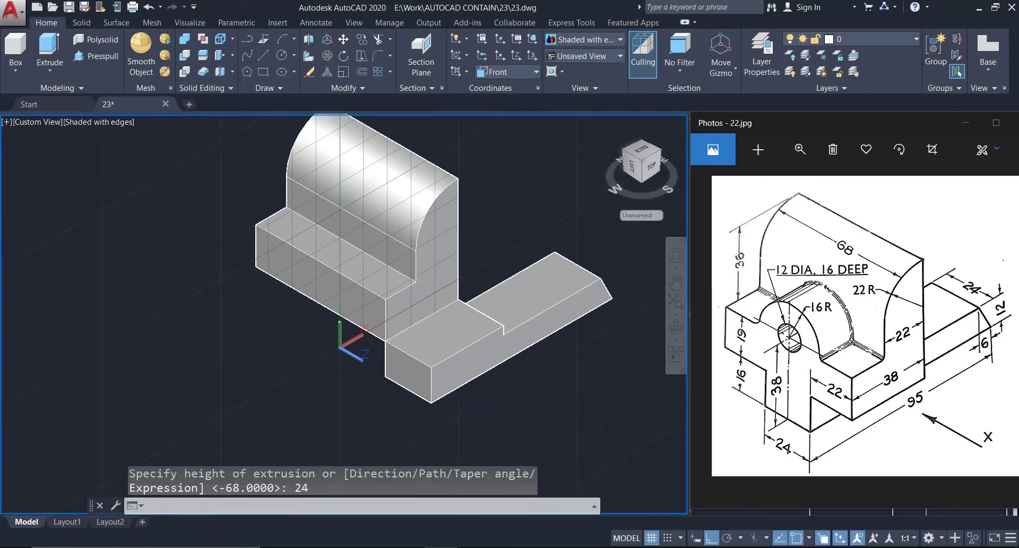
Step: Move the 24-high base box by its edge midpoint to sit centred beneath the upright
{"action": "left_click", "coordinate": [415, 355]}
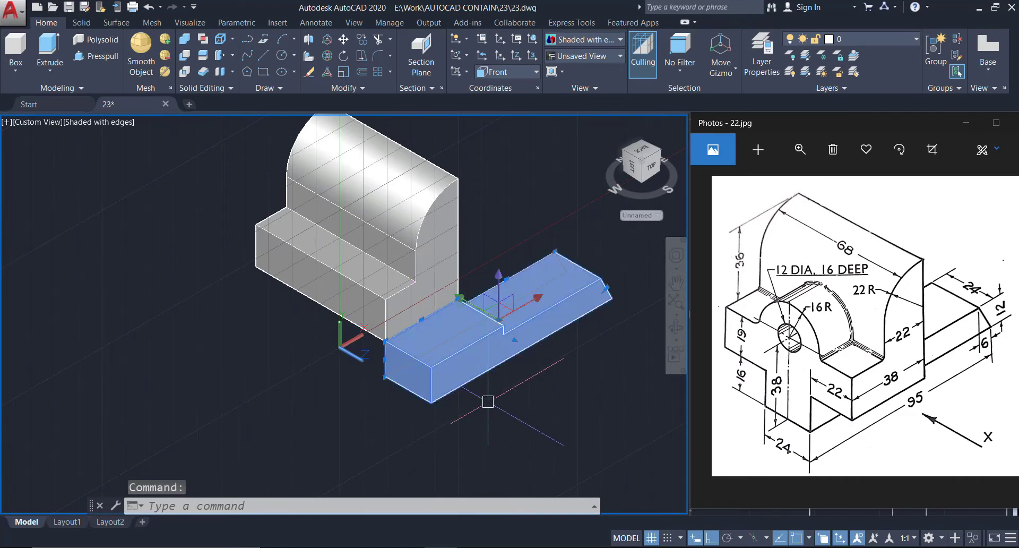
{"action": "type", "text": "m"}
{"action": "key", "text": "Return"}
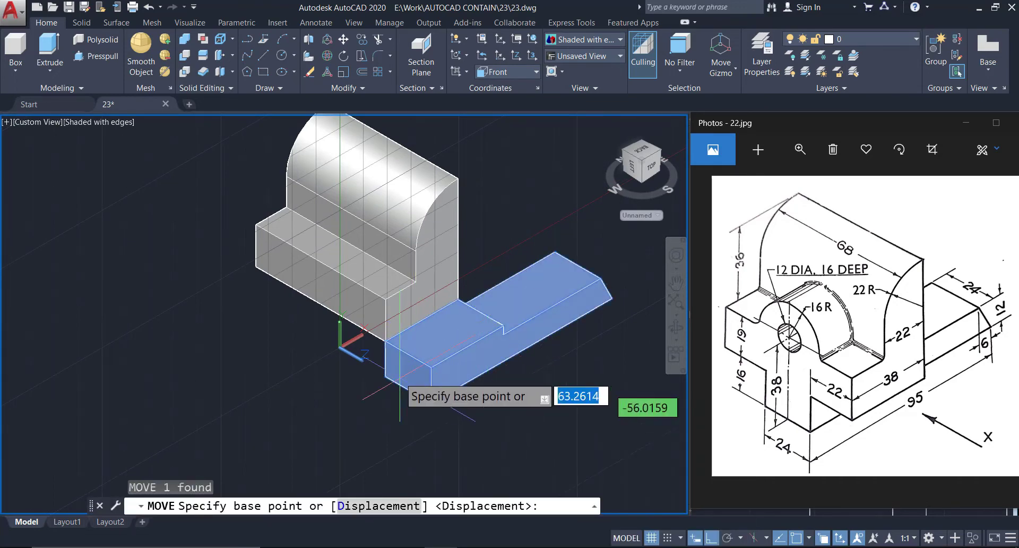
{"action": "scroll", "coordinate": [410, 359], "scroll_direction": "up", "scroll_amount": 2}
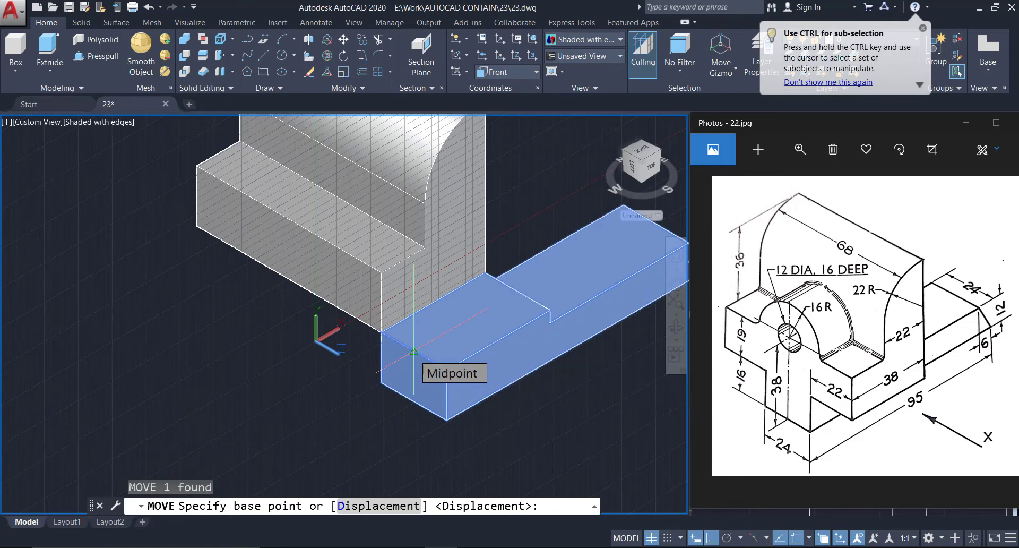
{"action": "left_click", "coordinate": [413, 351]}
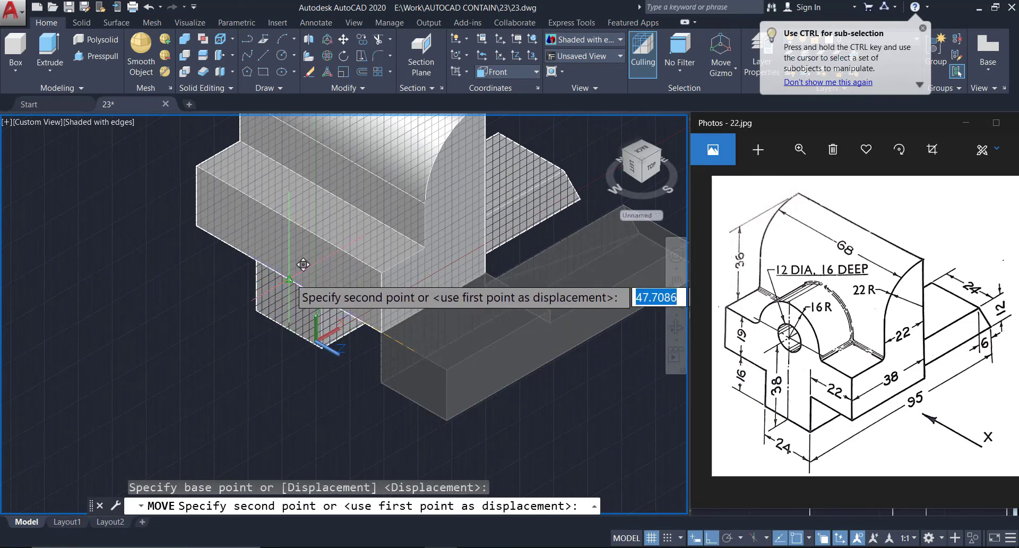
{"action": "middle_click_drag", "start_coordinate": [457, 355], "coordinate": [450, 466]}
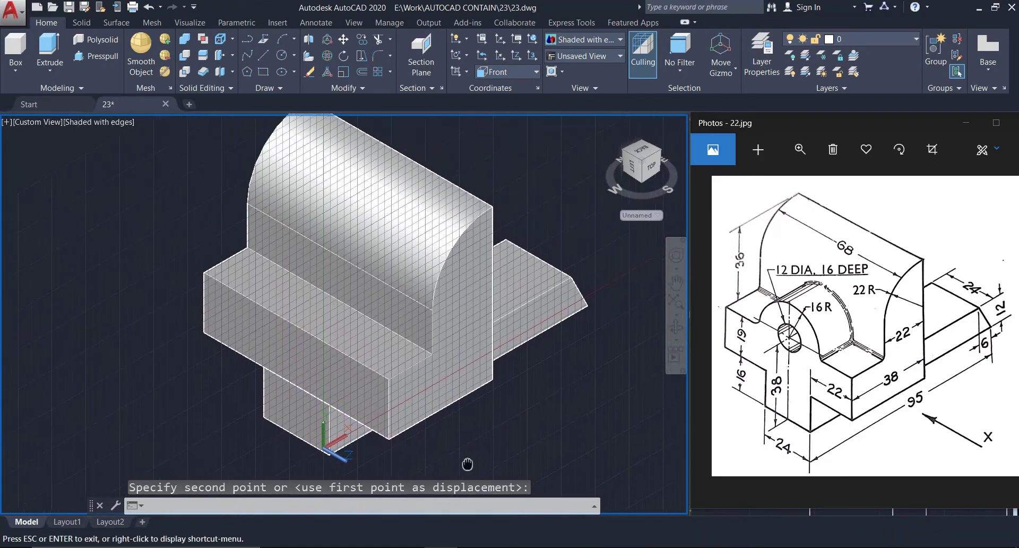
{"action": "key", "text": "Escape"}
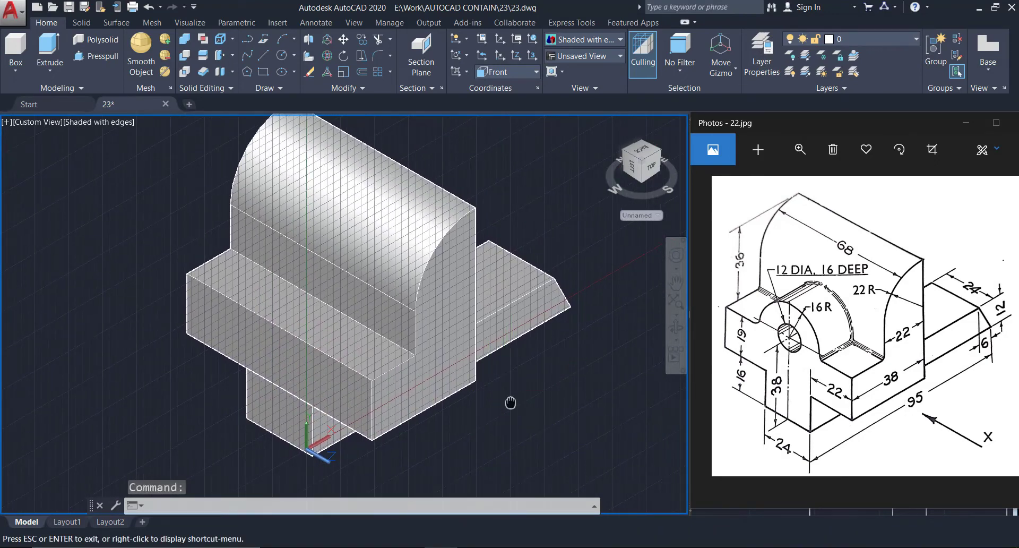
Step: Turn the drawing grid off with F7 and zoom onto the lower block
{"action": "mouse_move", "coordinate": [510, 404]}
{"action": "middle_mouse_down"}
{"action": "mouse_move", "coordinate": [507, 416]}
{"action": "mouse_move", "coordinate": [516, 405]}
{"action": "middle_mouse_up"}
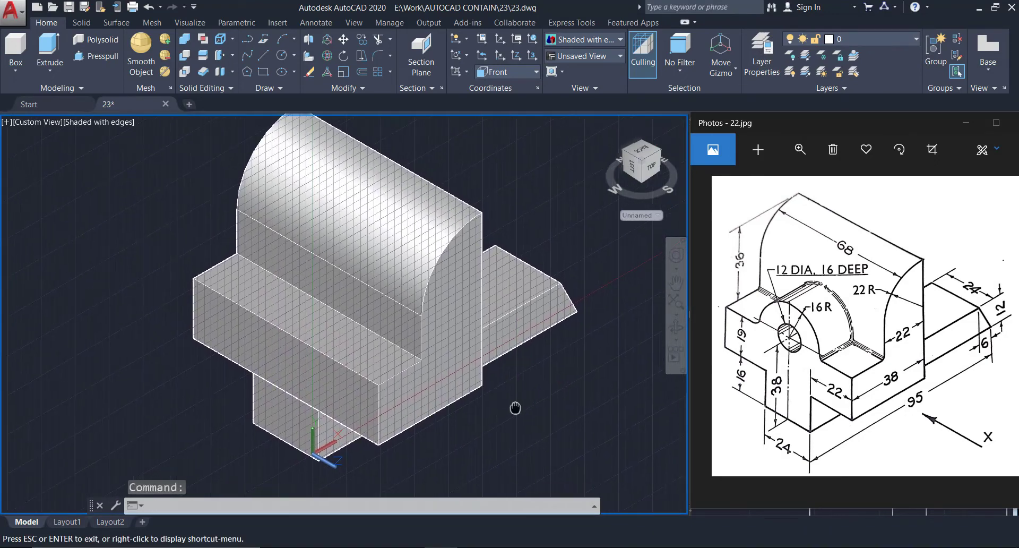
{"action": "key", "text": "F7"}
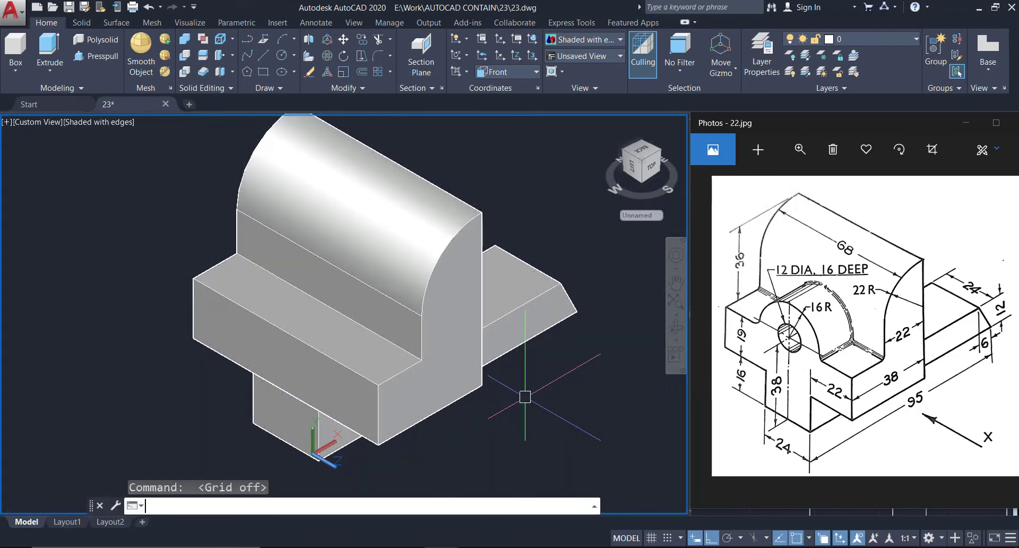
{"action": "middle_click_drag", "start_coordinate": [451, 407], "coordinate": [465, 388]}
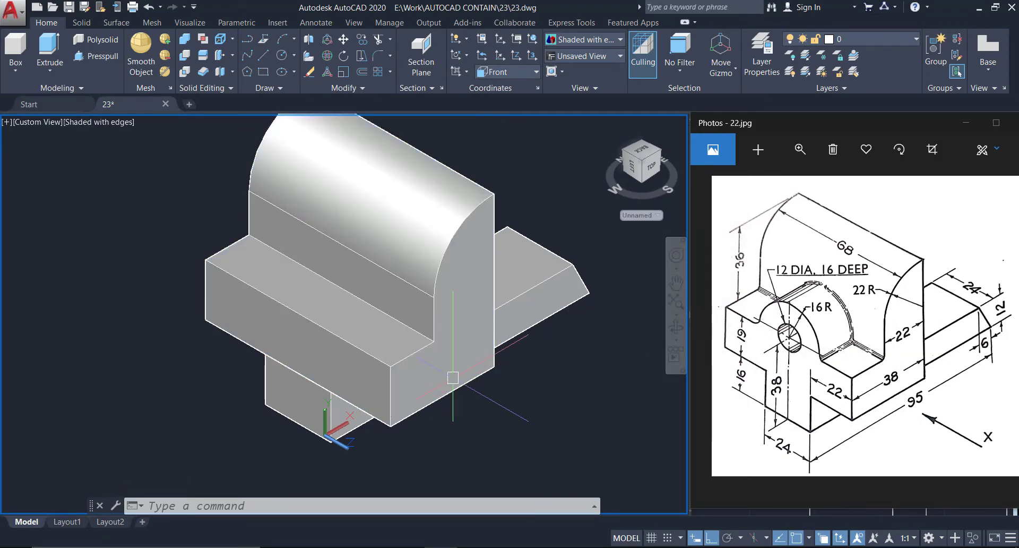
{"action": "scroll", "coordinate": [326, 353], "scroll_direction": "up", "scroll_amount": 2}
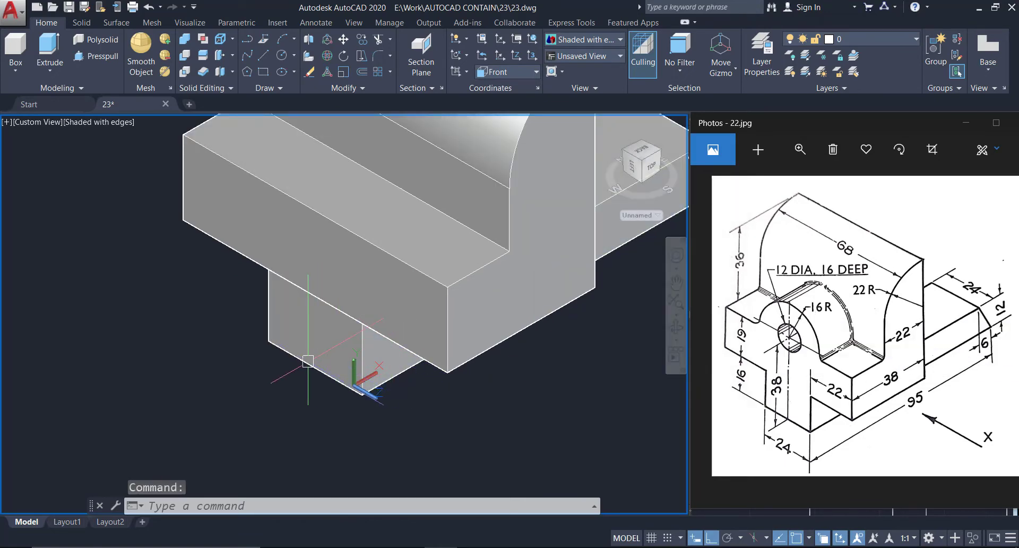
Step: Draw a 16-radius circle centred on the lower block's front face corner
{"action": "type", "text": "c"}
{"action": "key", "text": "BackSpace"}
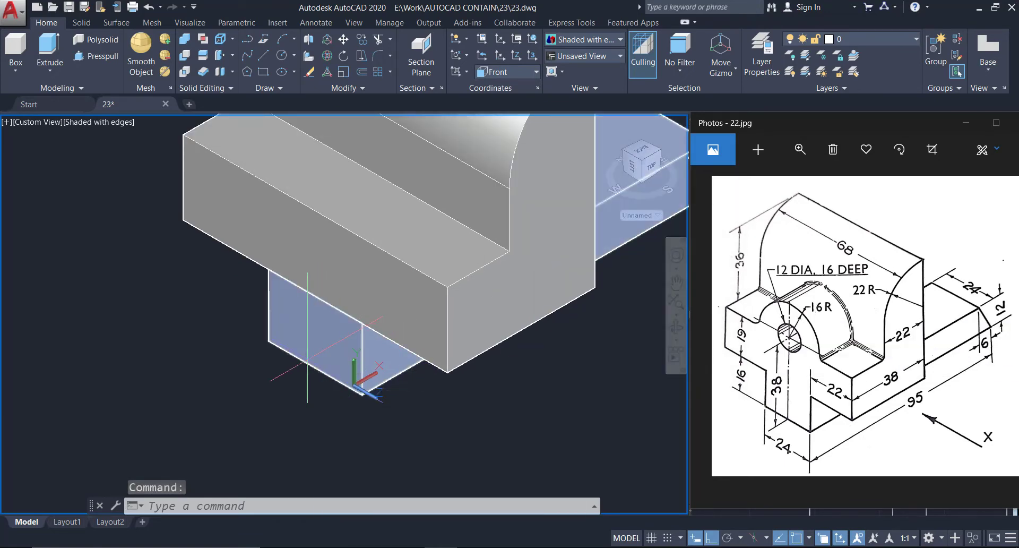
{"action": "type", "text": "c"}
{"action": "key", "text": "Return"}
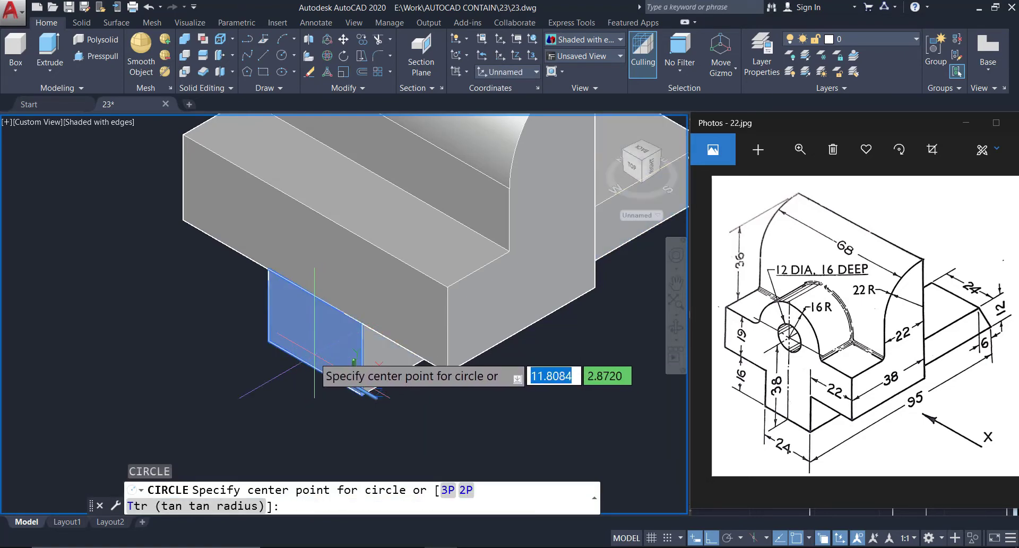
{"action": "left_click", "coordinate": [315, 368]}
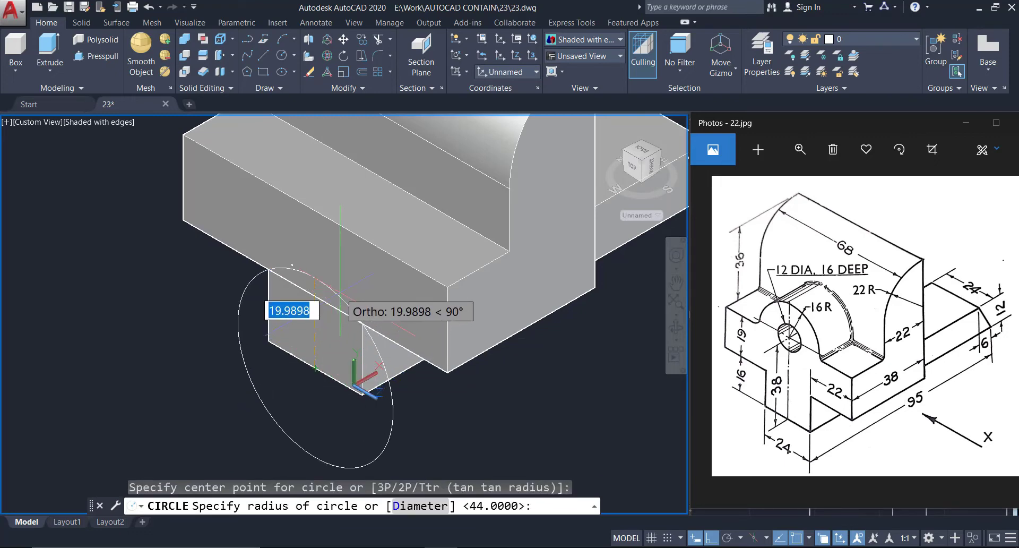
{"action": "type", "text": "16"}
{"action": "key", "text": "Return"}
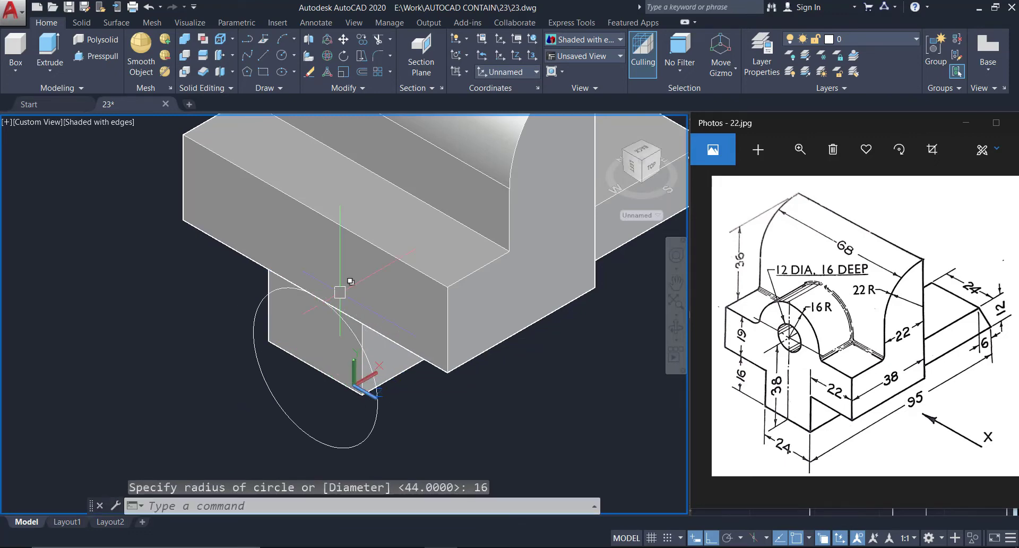
{"action": "scroll", "coordinate": [340, 292], "scroll_direction": "down", "scroll_amount": 2}
Step: Move the circle 38 units straight up
{"action": "left_click", "coordinate": [362, 375]}
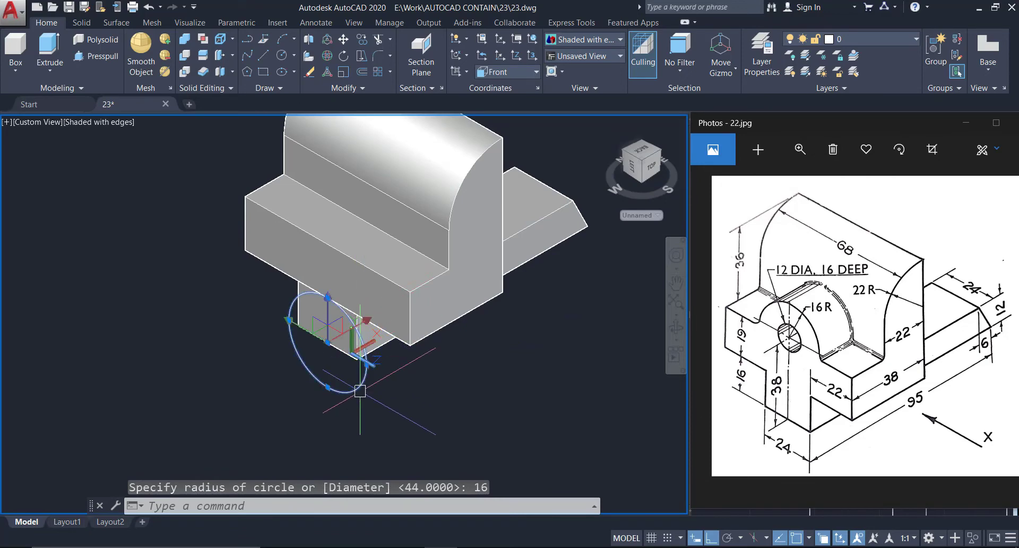
{"action": "type", "text": "M"}
{"action": "key", "text": "Return"}
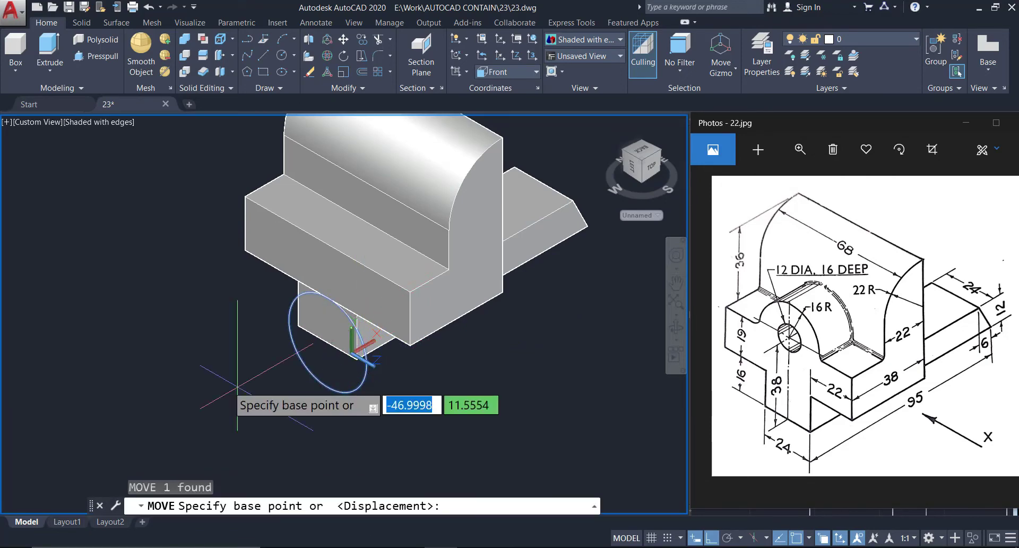
{"action": "left_click", "coordinate": [221, 386]}
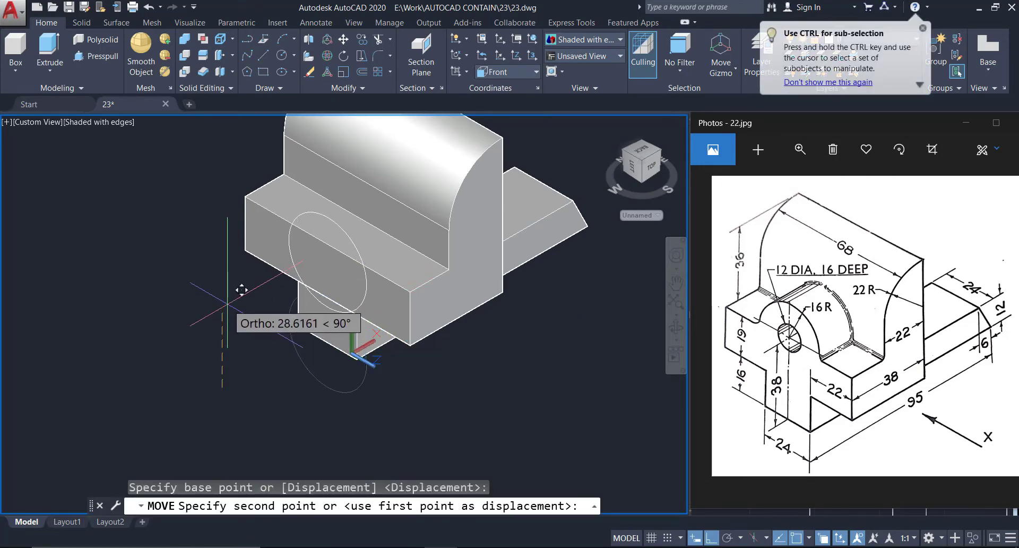
{"action": "type", "text": "38"}
{"action": "key", "text": "Return"}
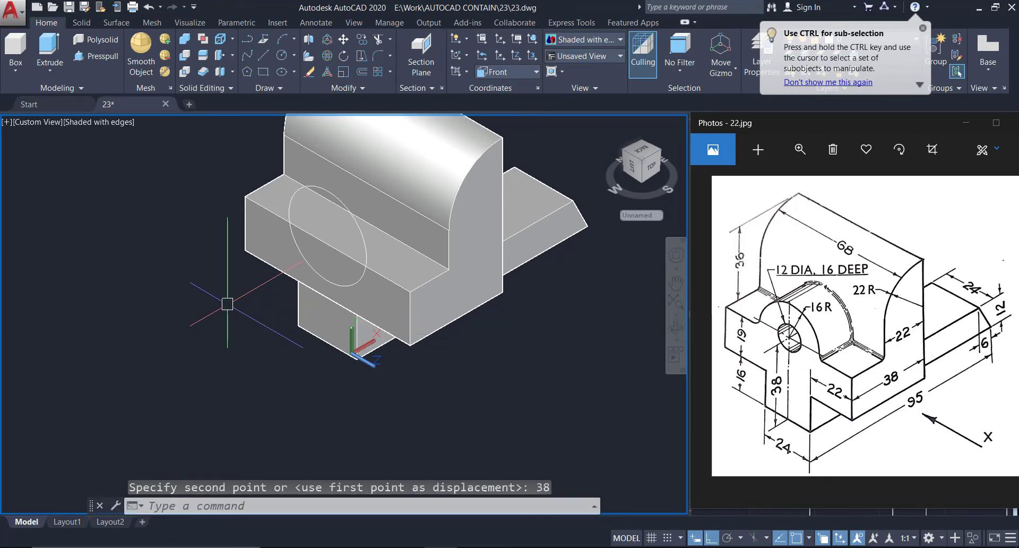
{"action": "middle_click_drag", "start_coordinate": [307, 289], "coordinate": [277, 353]}
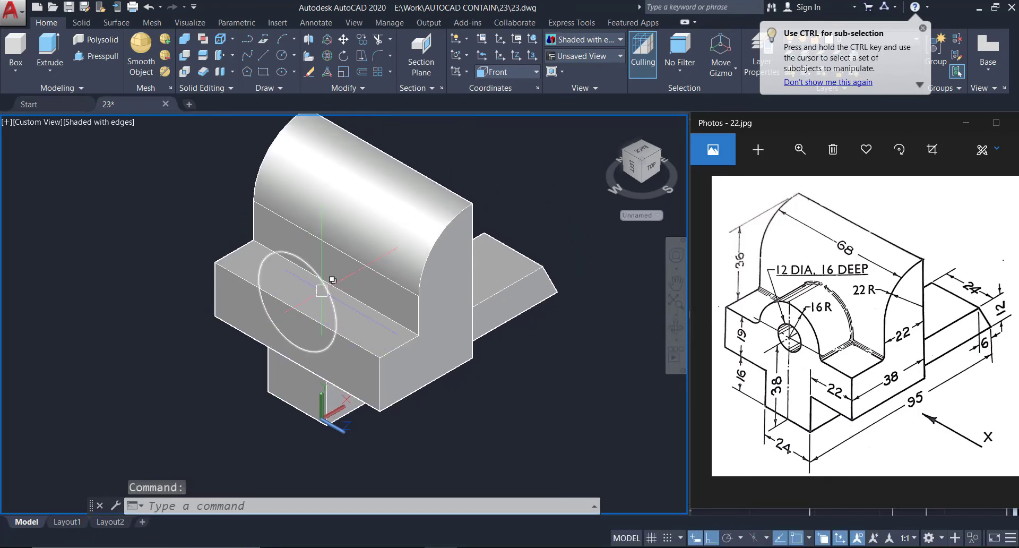
Step: Extrude the 16-radius circle 38 units into the boss cylinder
{"action": "scroll", "coordinate": [321, 290], "scroll_direction": "up", "scroll_amount": 2}
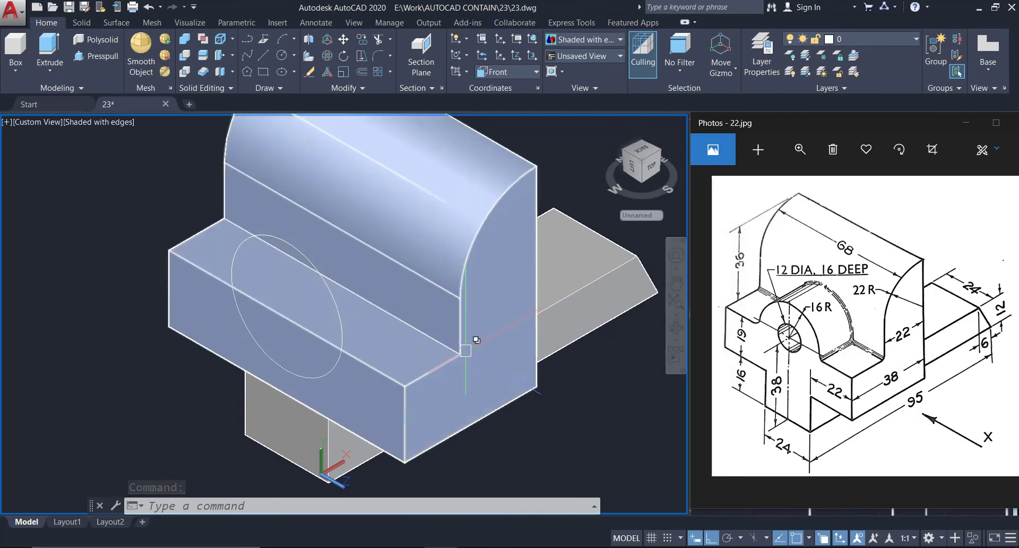
{"action": "type", "text": "C"}
{"action": "key", "text": "Return"}
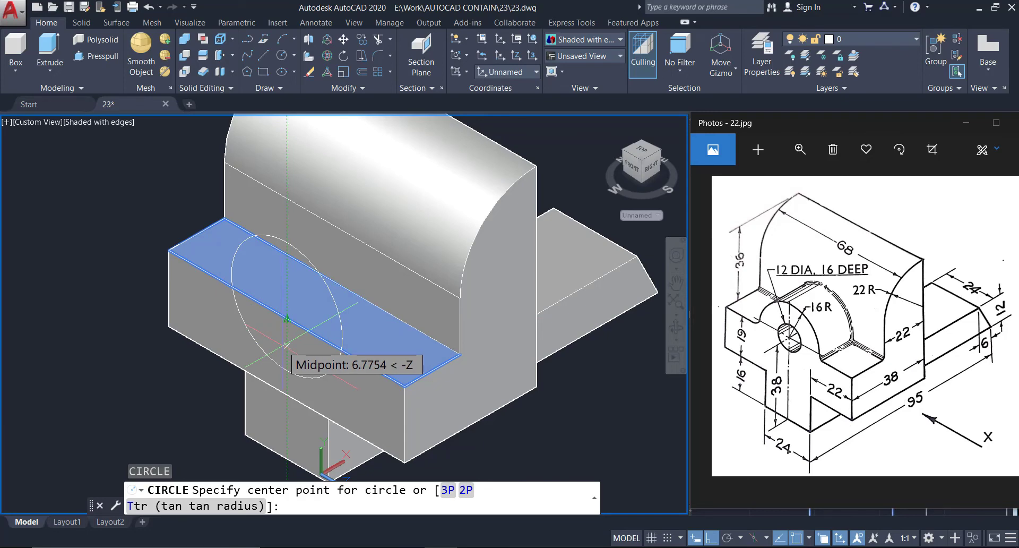
{"action": "key", "text": "Escape"}
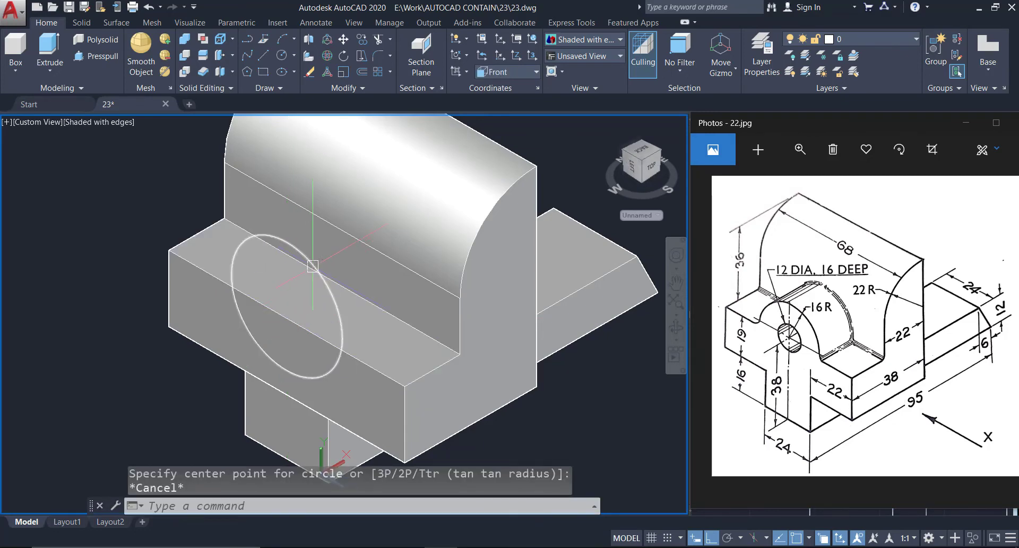
{"action": "left_click", "coordinate": [313, 266]}
{"action": "type", "text": "EX"}
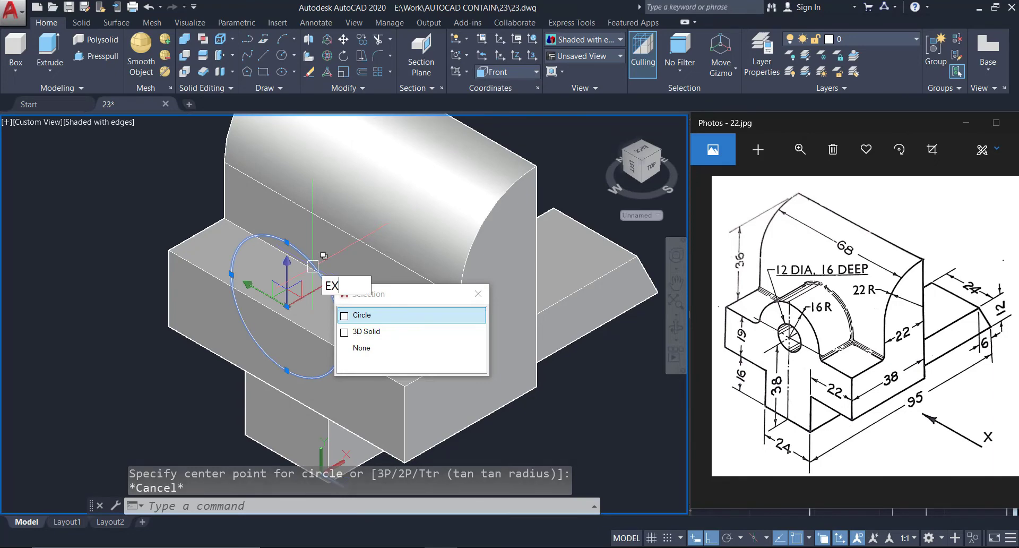
{"action": "type", "text": "T"}
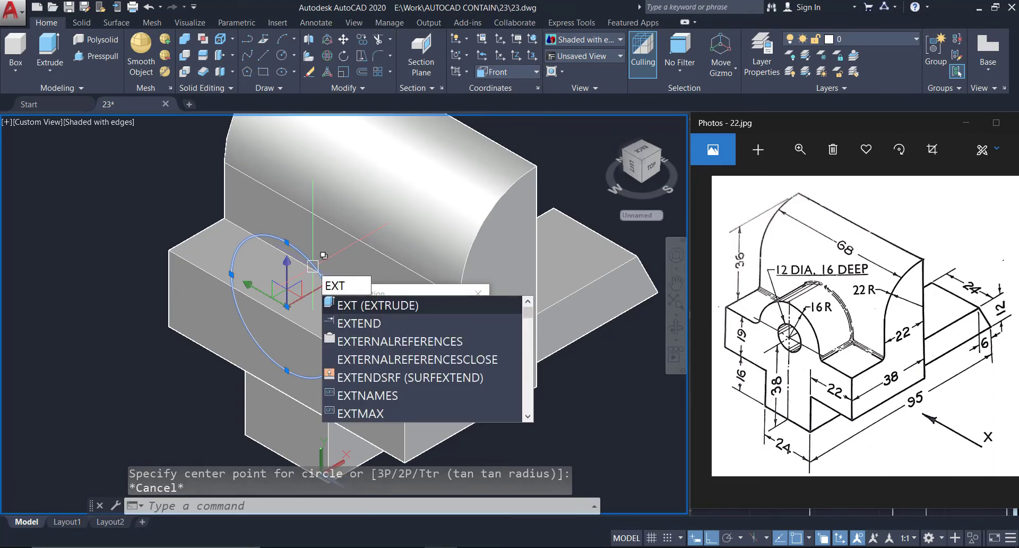
{"action": "key", "text": "Return"}
{"action": "type", "text": "38"}
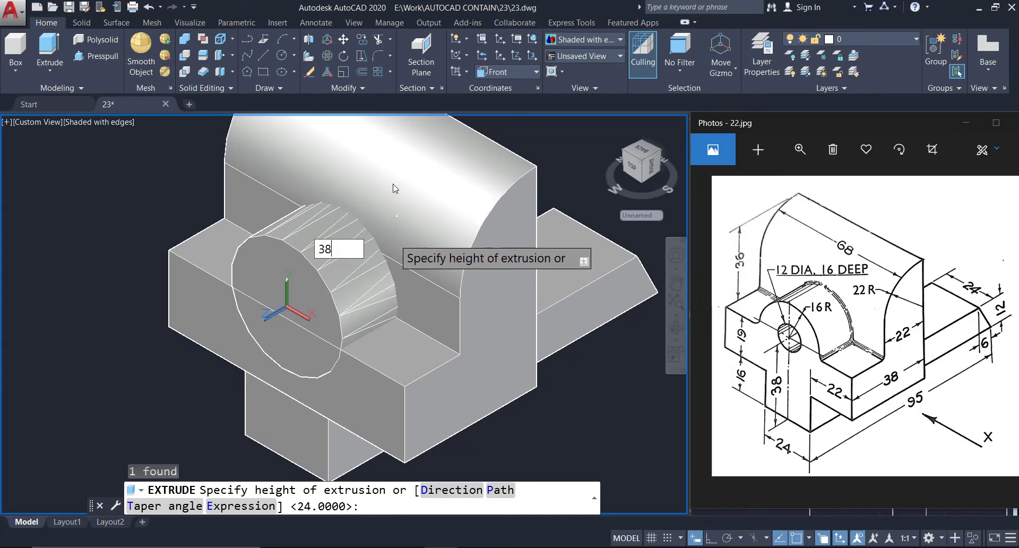
{"action": "key", "text": "Return"}
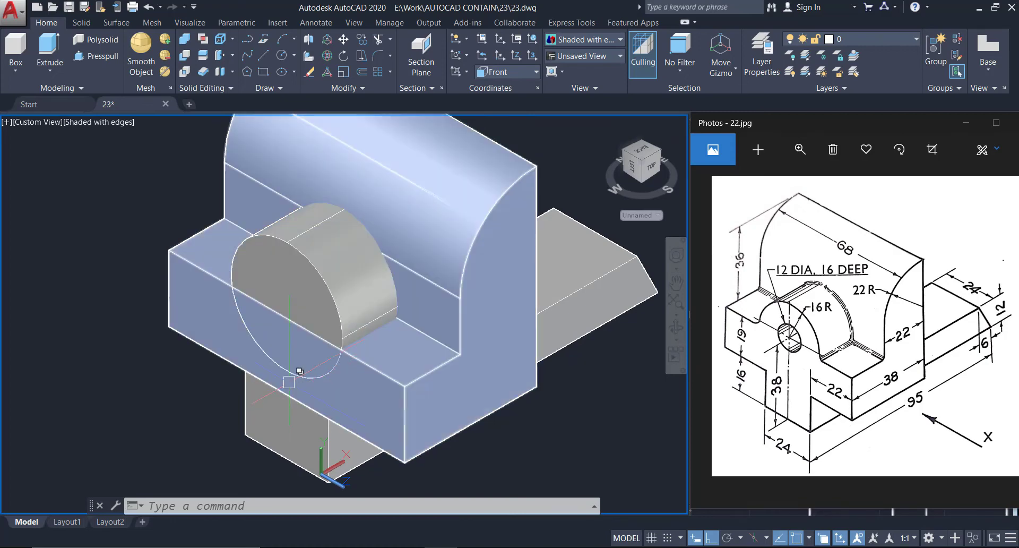
Step: Union the upright, base and cylindrical boss into one solid by window-selecting all three
{"action": "scroll", "coordinate": [319, 351], "scroll_direction": "down", "scroll_amount": 3}
{"action": "middle_click_drag", "start_coordinate": [425, 318], "coordinate": [484, 298]}
{"action": "type", "text": "UNI"}
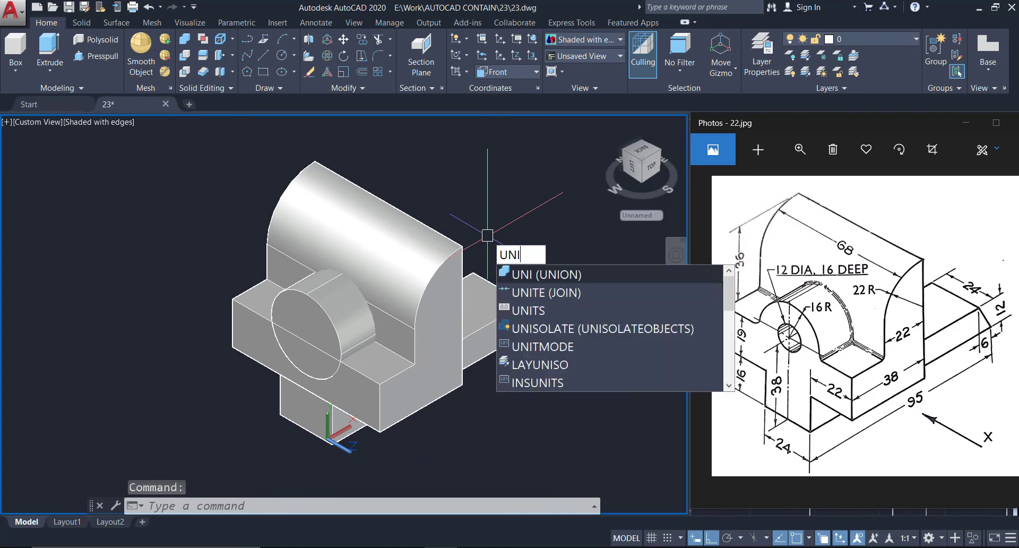
{"action": "key", "text": "Return"}
{"action": "left_click", "coordinate": [488, 217]}
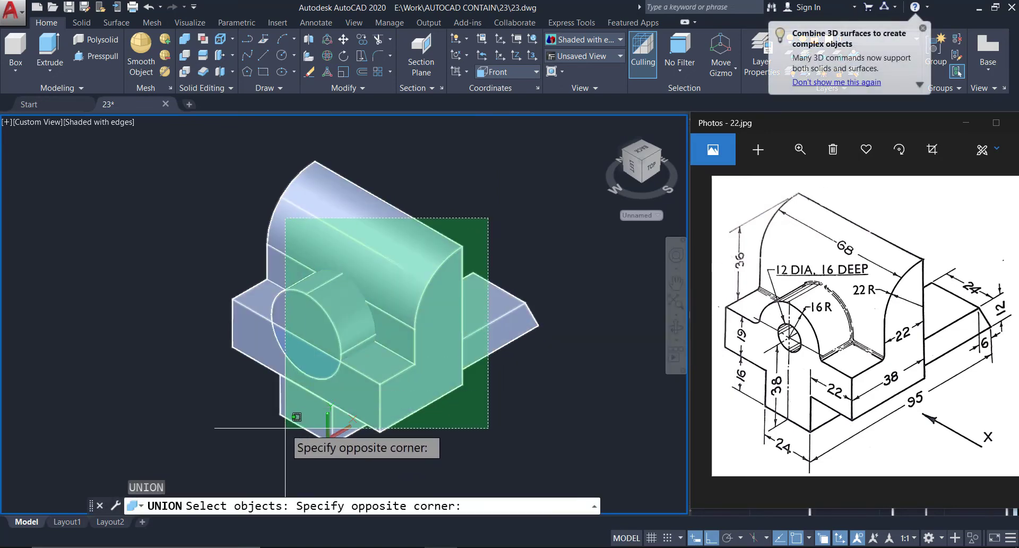
{"action": "left_click", "coordinate": [289, 371]}
{"action": "scroll", "coordinate": [340, 308], "scroll_direction": "up", "scroll_amount": 2}
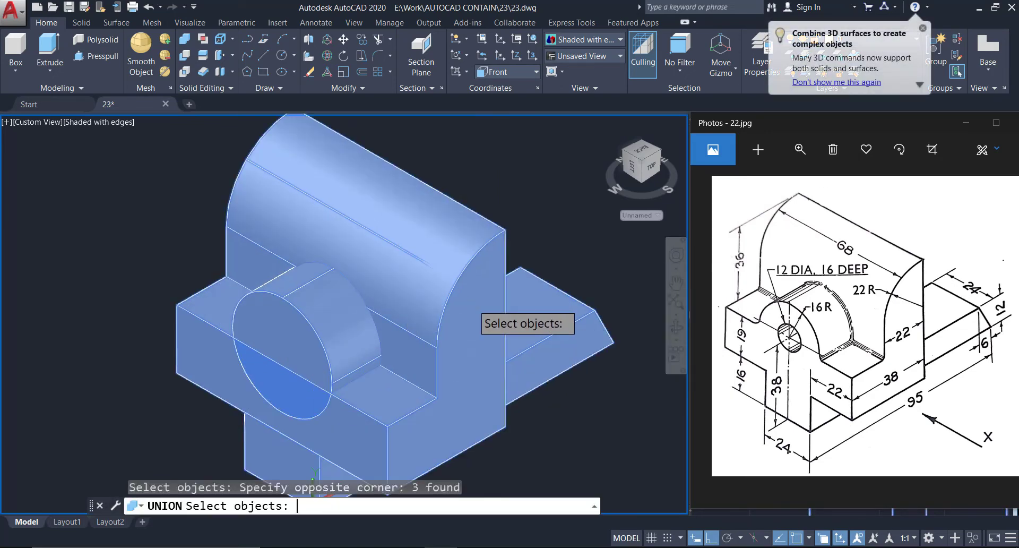
{"action": "key", "text": "Return"}
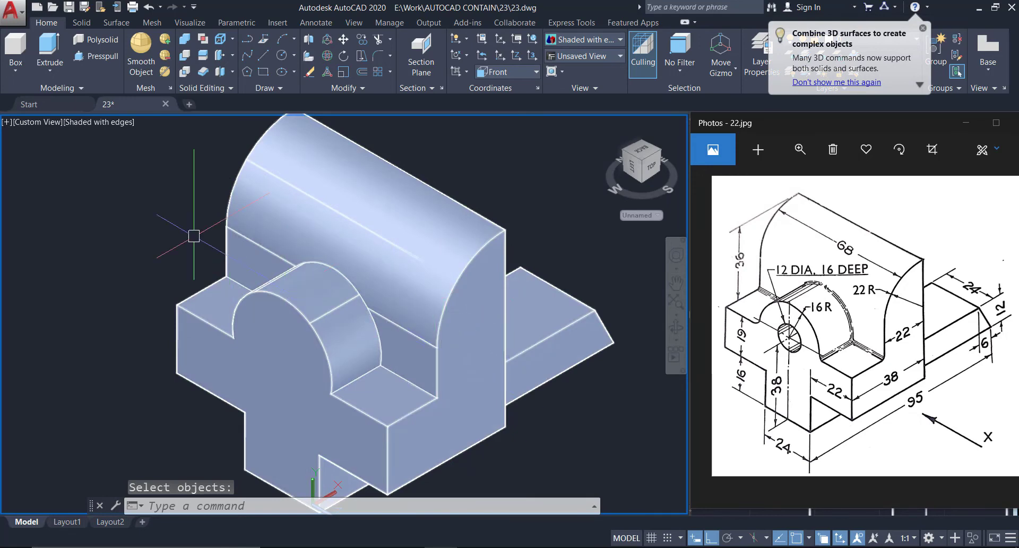
{"action": "key", "text": "Return"}
{"action": "type", "text": "c"}
{"action": "key", "text": "Return"}
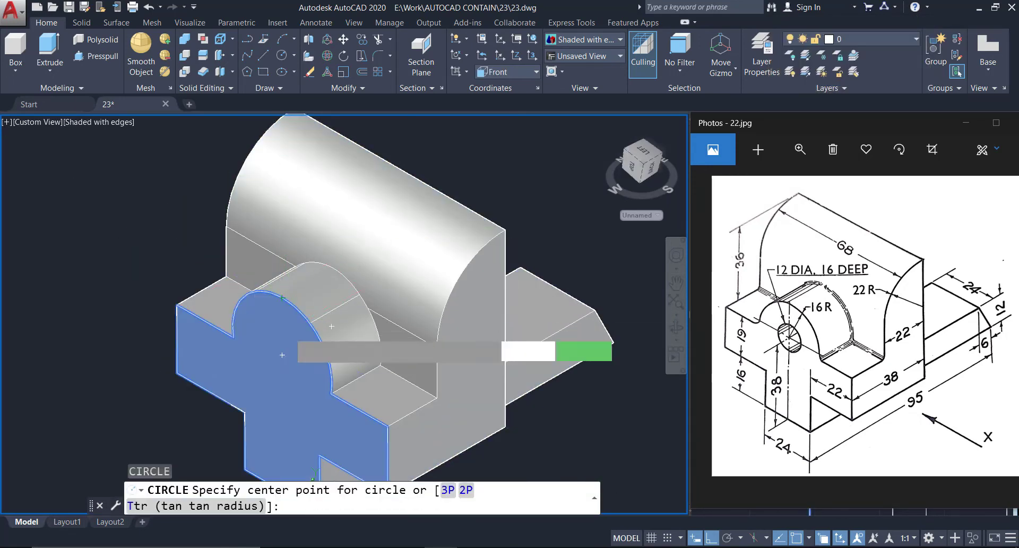
Step: Draw a 12-diameter circle centred on the semicircular boss
{"action": "left_click", "coordinate": [282, 354]}
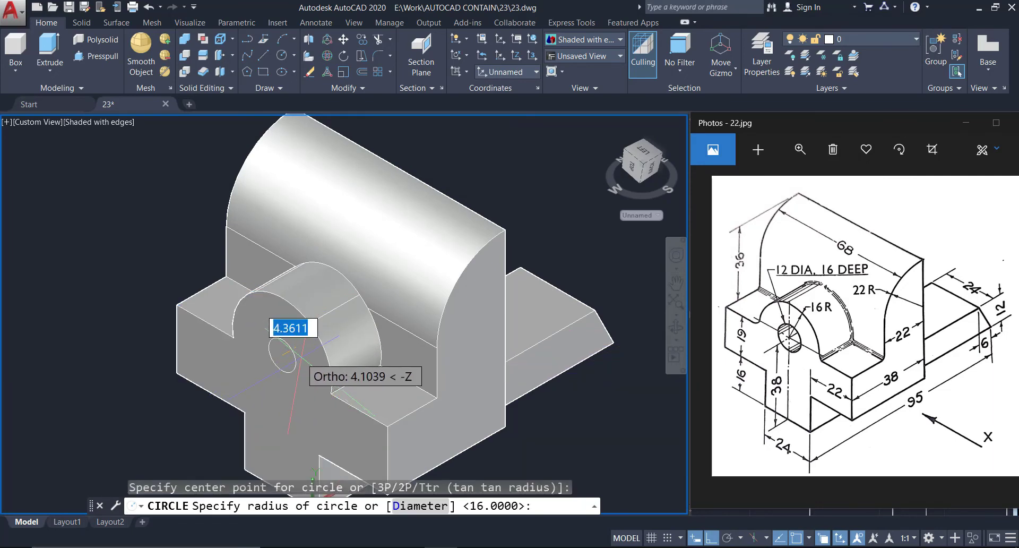
{"action": "type", "text": "D"}
{"action": "key", "text": "Return"}
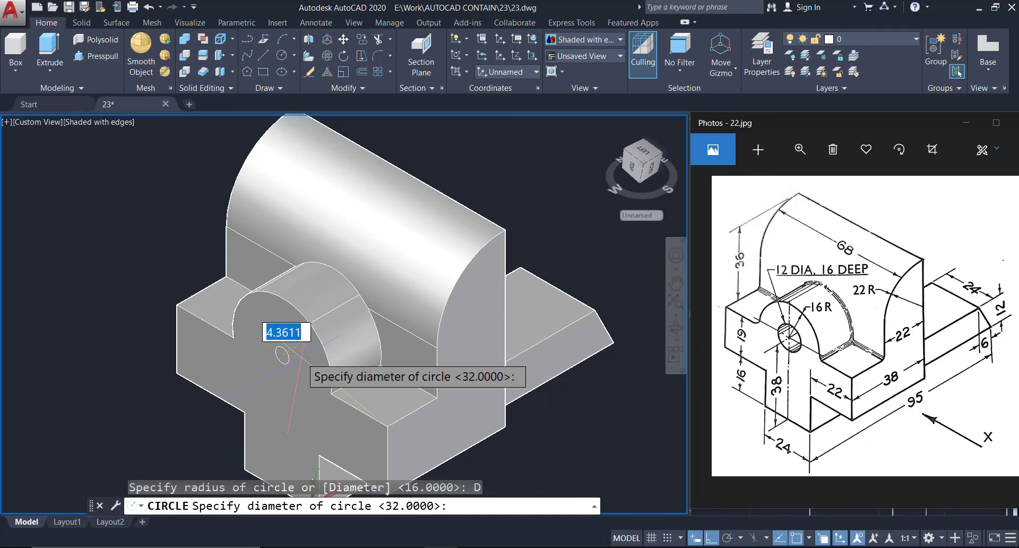
{"action": "type", "text": "12"}
{"action": "key", "text": "Return"}
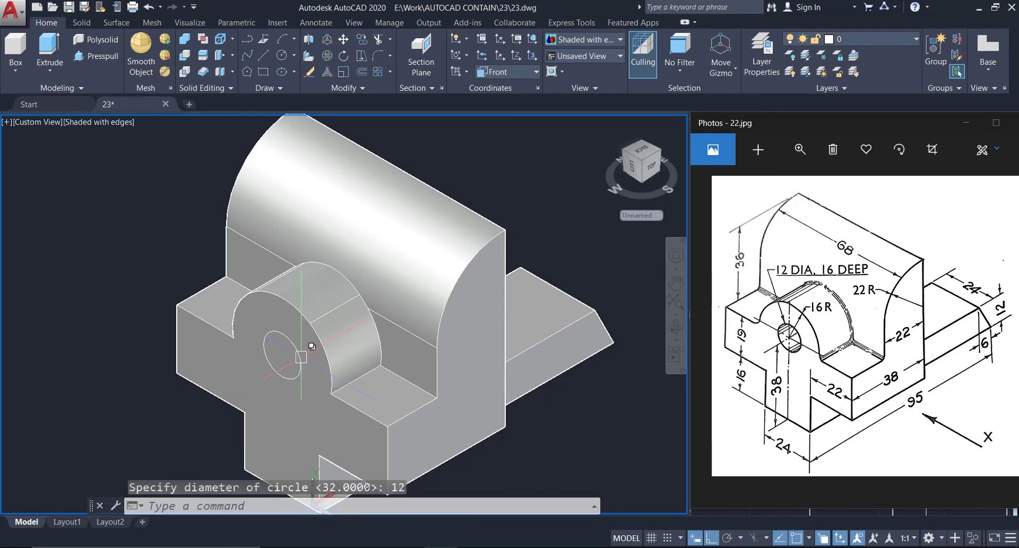
Step: Press-pull the circle 16 deep to cut the 12 DIA hole into the boss
{"action": "left_click", "coordinate": [106, 56]}
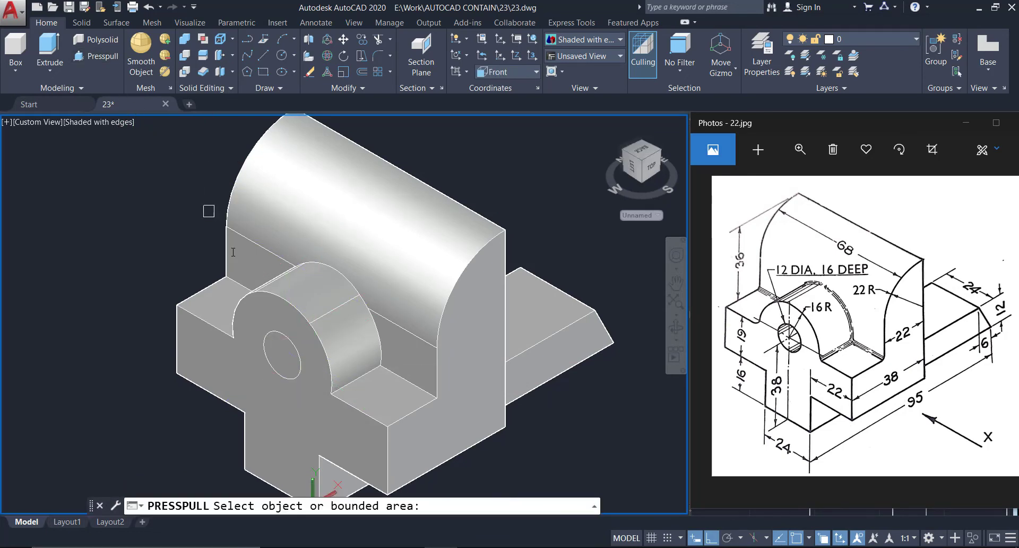
{"action": "left_click", "coordinate": [276, 351]}
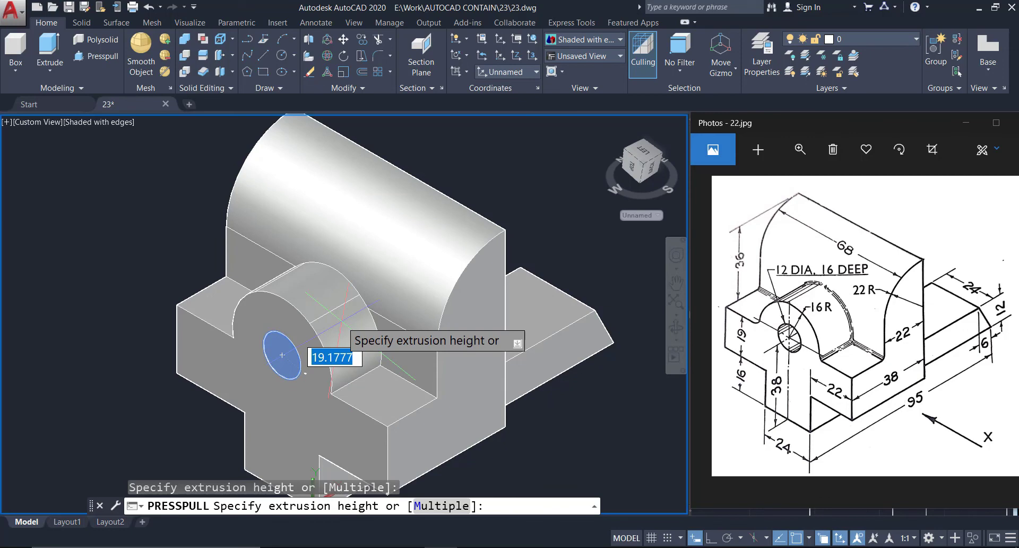
{"action": "key", "text": "Return"}
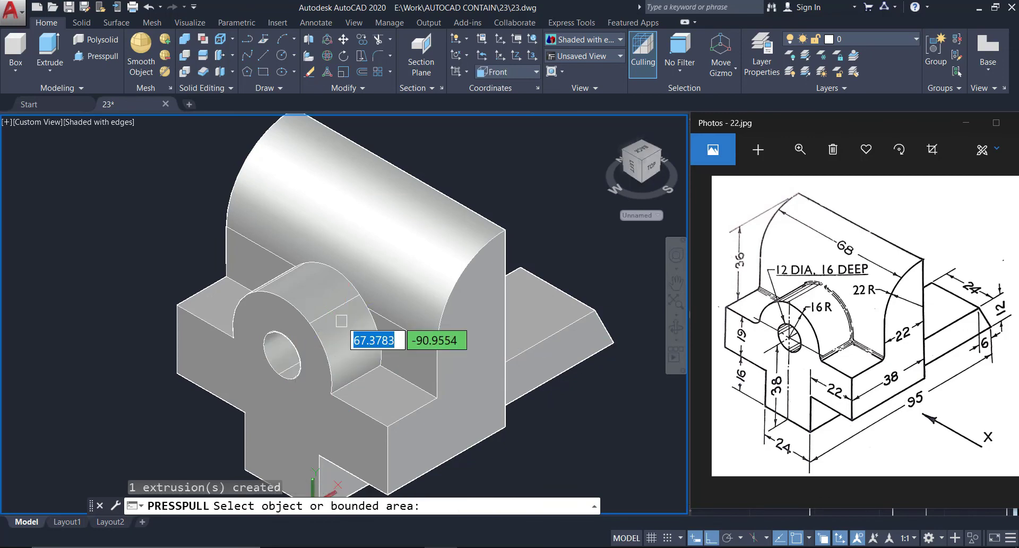
{"action": "key", "text": "Return"}
{"action": "scroll", "coordinate": [341, 321], "scroll_direction": "down", "scroll_amount": 3}
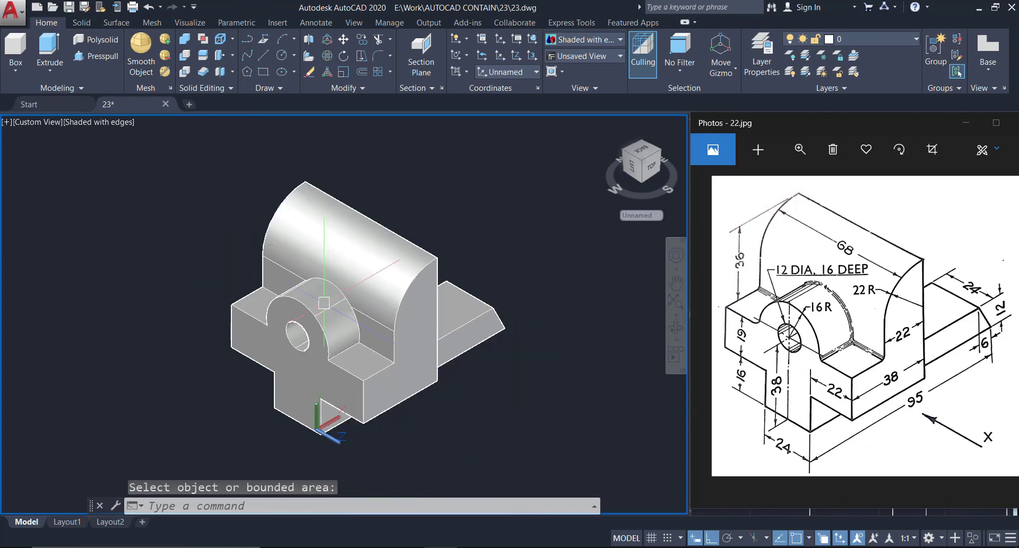
{"action": "scroll", "coordinate": [348, 307], "scroll_direction": "up", "scroll_amount": 2}
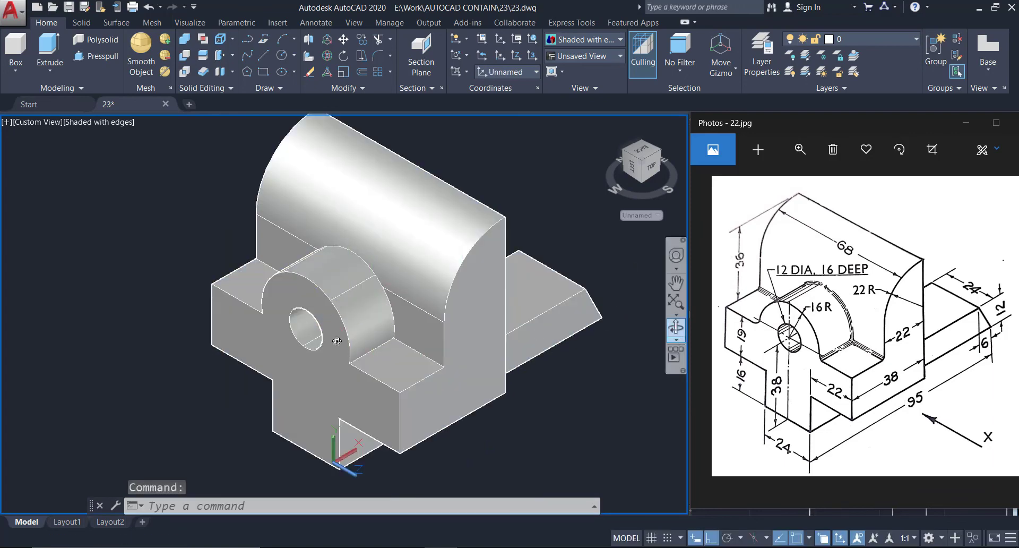
{"action": "mouse_move", "coordinate": [336, 341]}
{"action": "left_mouse_down"}
{"action": "mouse_move", "coordinate": [390, 316]}
{"action": "mouse_move", "coordinate": [327, 322]}
{"action": "mouse_move", "coordinate": [325, 308]}
{"action": "mouse_move", "coordinate": [321, 318]}
{"action": "mouse_move", "coordinate": [346, 311]}
{"action": "mouse_move", "coordinate": [332, 289]}
{"action": "left_mouse_up"}
{"action": "mouse_move", "coordinate": [469, 267]}
{"action": "left_mouse_down"}
{"action": "mouse_move", "coordinate": [448, 254]}
{"action": "mouse_move", "coordinate": [411, 303]}
{"action": "mouse_move", "coordinate": [405, 289]}
{"action": "left_mouse_up"}
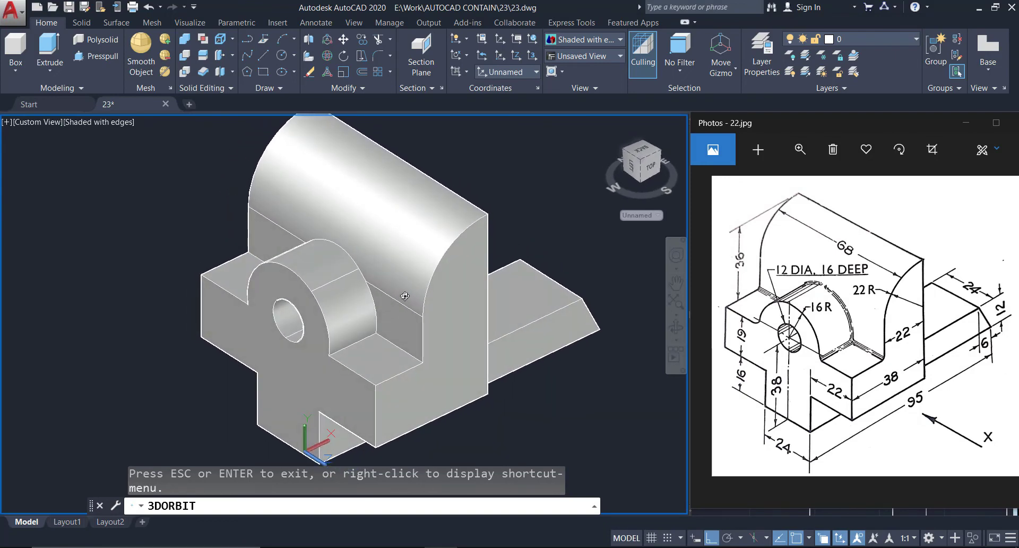
{"action": "middle_click_drag", "start_coordinate": [405, 287], "coordinate": [429, 310]}
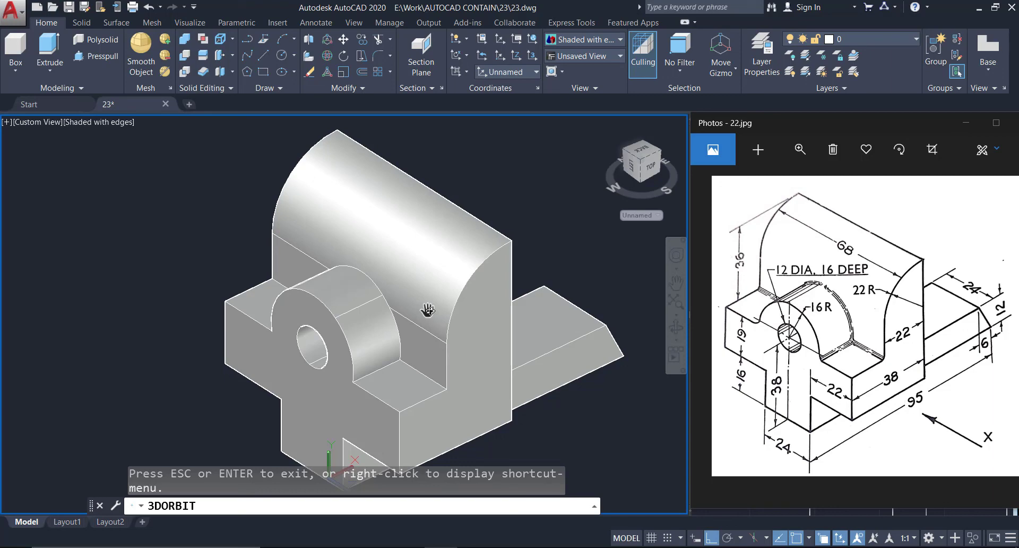
{"action": "key", "text": "Escape"}
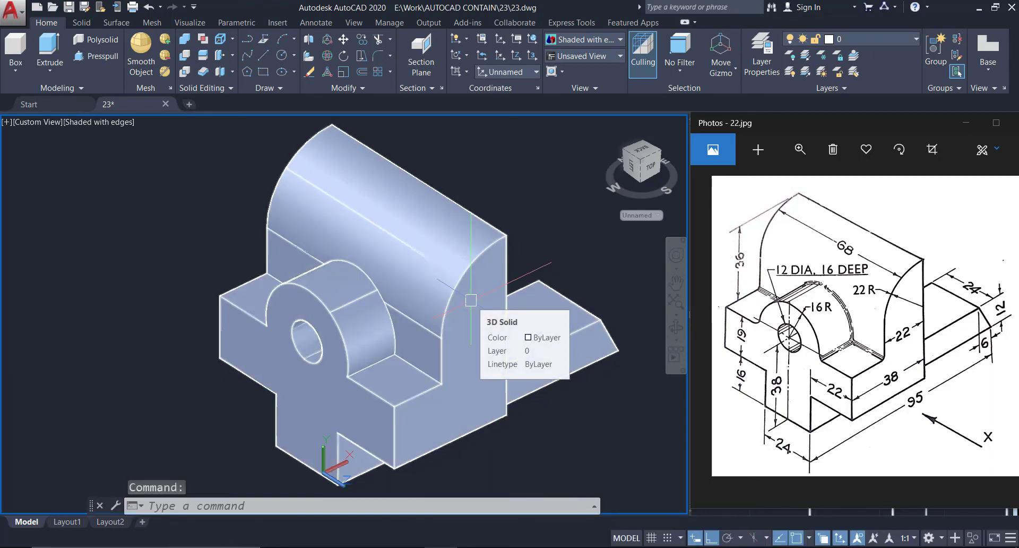
{"action": "scroll", "coordinate": [471, 300], "scroll_direction": "down", "scroll_amount": 3}
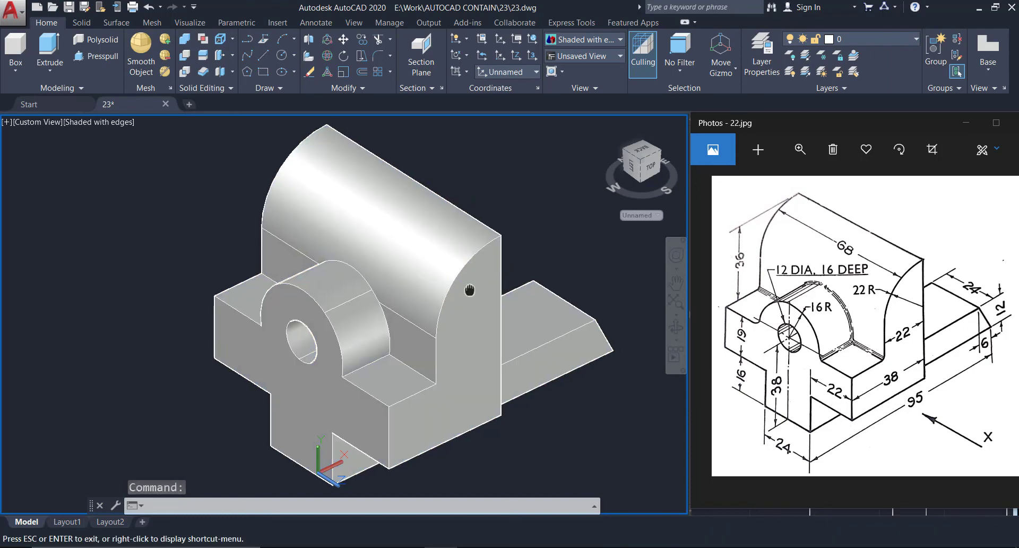